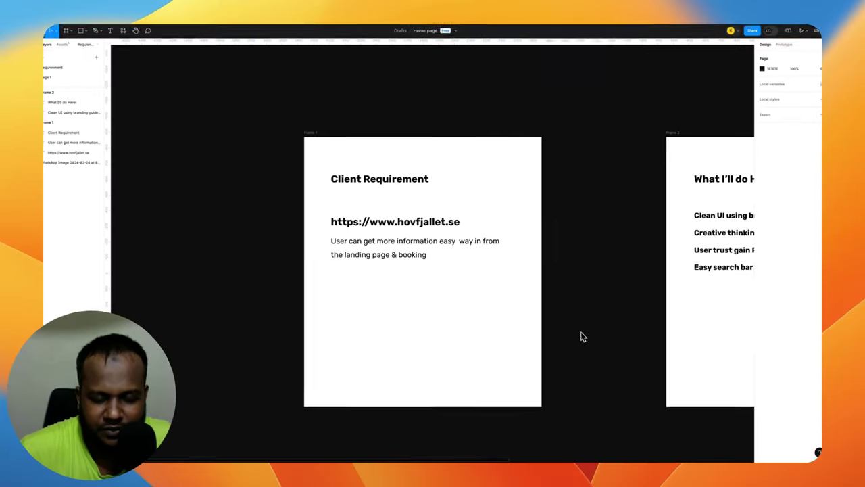
# Step: Pan around the Frame 1 client brief, then move to the Safari space showing hovfjallet.se
pyautogui.hscroll(-3, 577, 322)
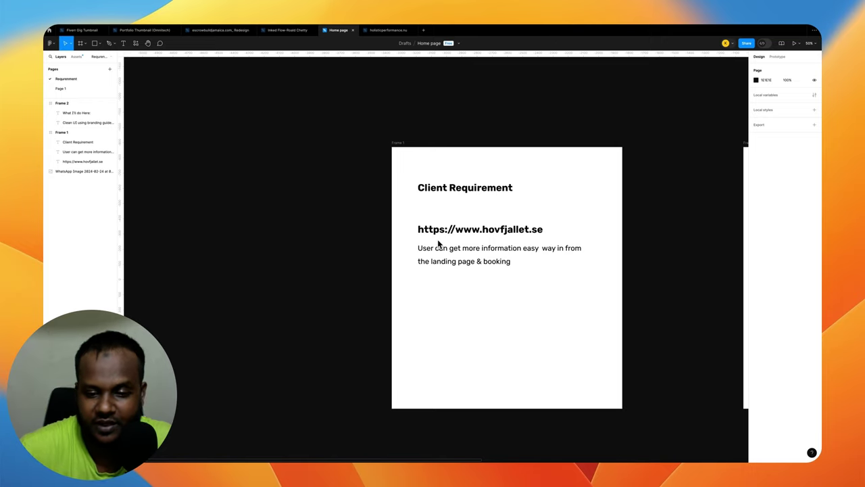
pyautogui.hscroll(2, 324, 246)
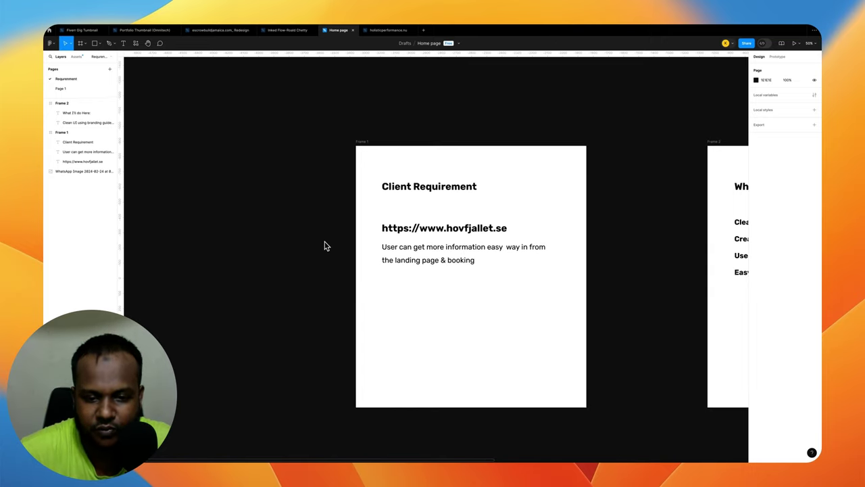
pyautogui.hscroll(3, 324, 245)
pyautogui.hscroll(-3, 326, 246)
pyautogui.hscroll(-1, 325, 245)
pyautogui.hscroll(-3, 325, 246)
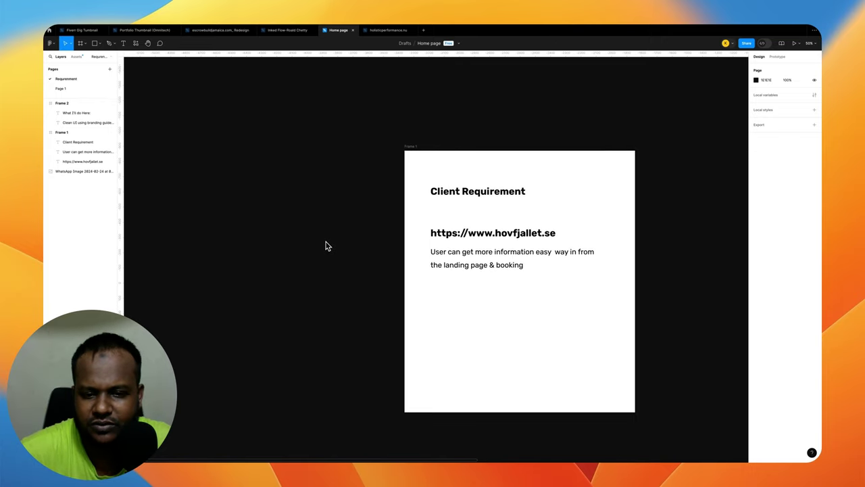
pyautogui.scroll(-4, 326, 245)
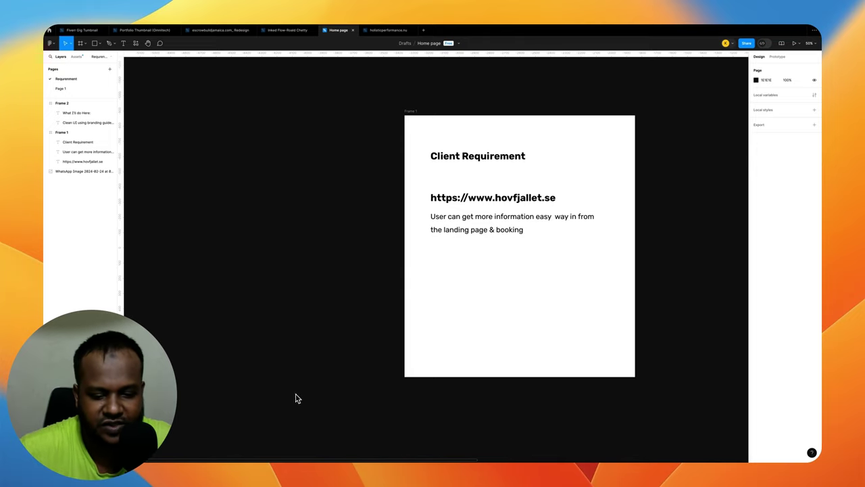
pyautogui.hotkey('ctrl', 'Left')
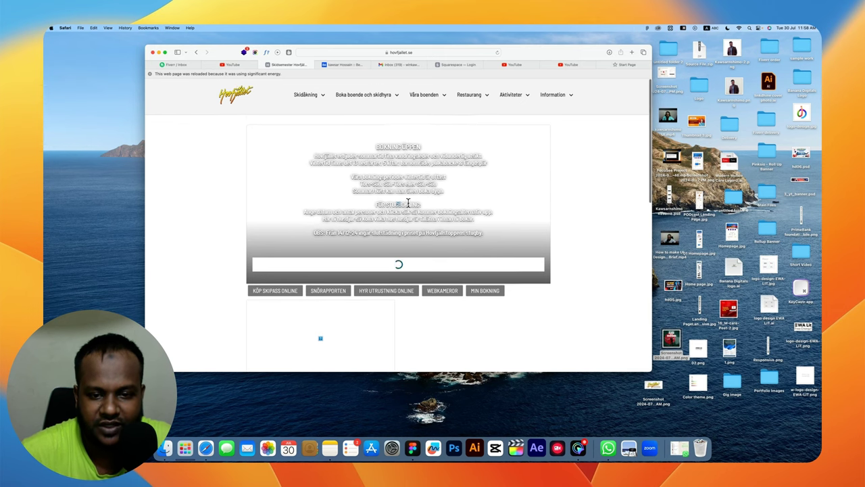
# Step: Scroll the live hovfjallet.se homepage down and back up to compare it with the brief
pyautogui.scroll(-5, 408, 202)
pyautogui.scroll(-5, 408, 203)
pyautogui.scroll(6, 407, 202)
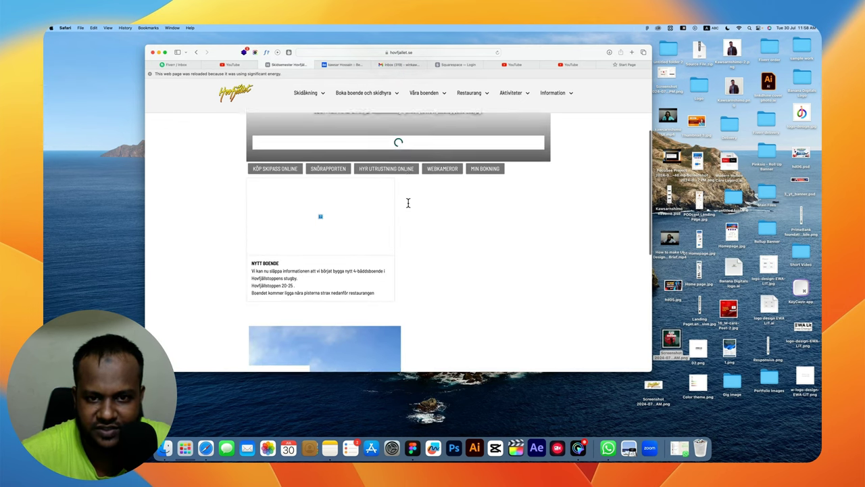
pyautogui.scroll(4, 408, 202)
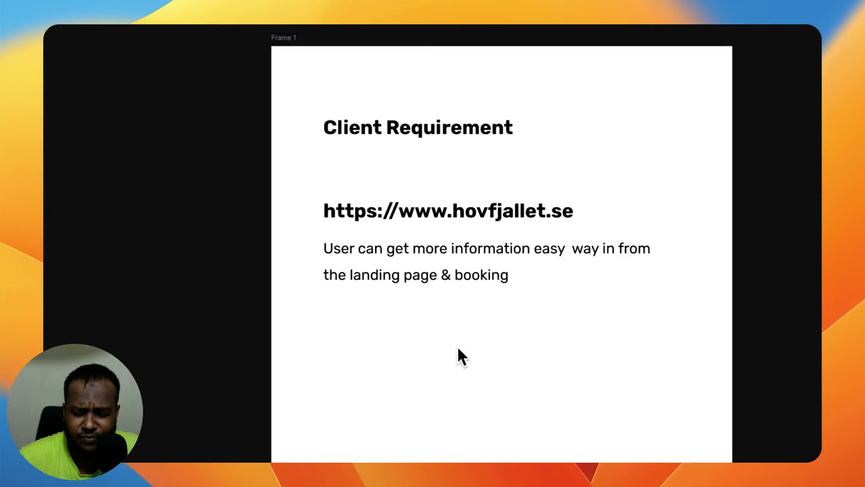
# Step: Zoom out and pan across the canvas past the Section list
pyautogui.hscroll(2, 517, 345)
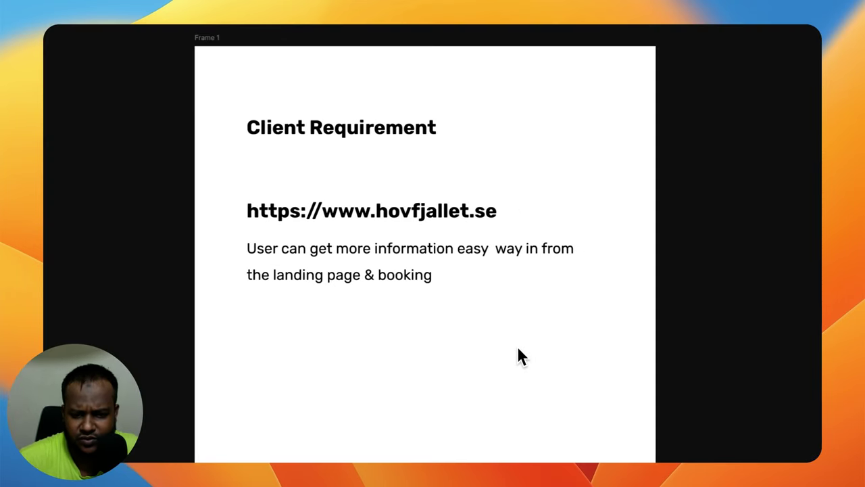
pyautogui.hscroll(-5, 520, 345)
pyautogui.scroll(-3, 517, 318)
pyautogui.hotkey('ctrl', '\\')
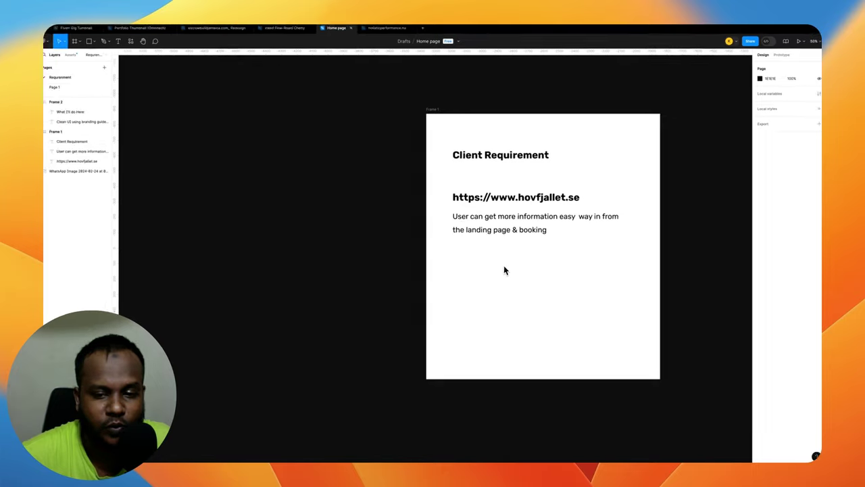
pyautogui.hscroll(2, 505, 269)
pyautogui.hscroll(6, 507, 269)
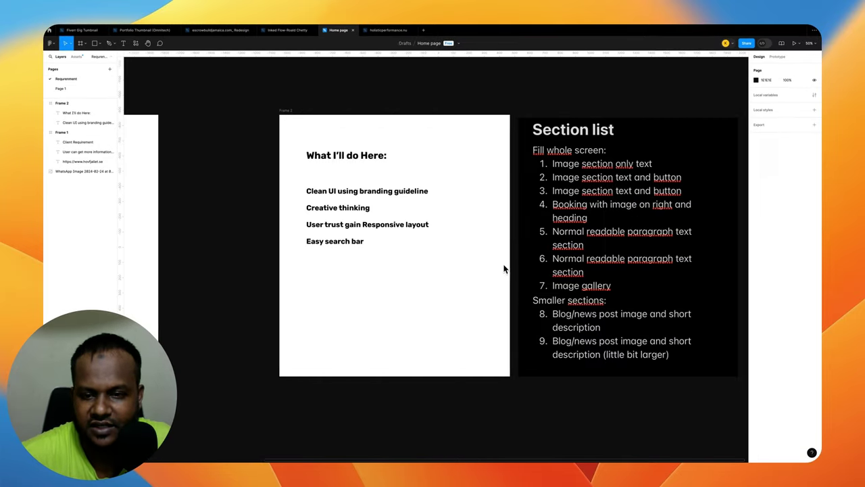
pyautogui.hscroll(-1, 506, 268)
pyautogui.hscroll(-1, 517, 270)
pyautogui.hscroll(-3, 523, 272)
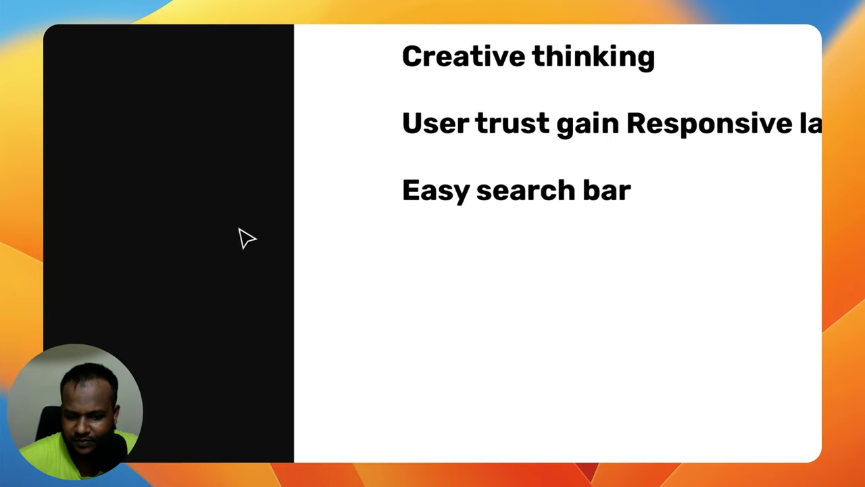
# Step: Bring Frame 2, the 'What I'll do Here' frame, into view
pyautogui.scroll(3, 239, 236)
pyautogui.hscroll(1, 240, 237)
pyautogui.hscroll(2, 241, 237)
pyautogui.hscroll(2, 241, 238)
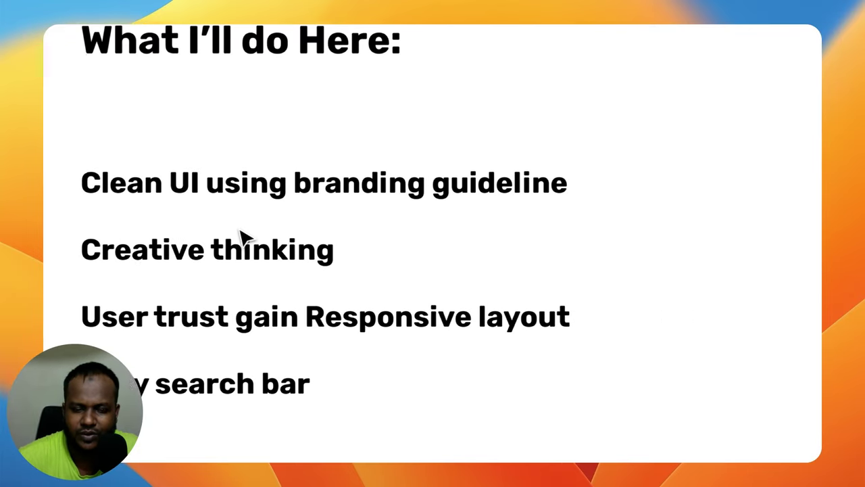
pyautogui.scroll(-2, 241, 236)
pyautogui.scroll(-2, 242, 236)
pyautogui.hscroll(3, 473, 257)
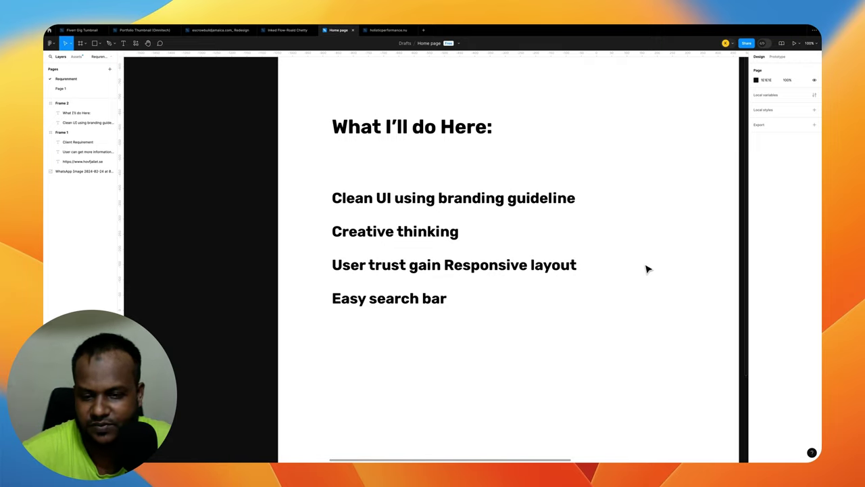
# Step: Pan to the Section list image, zooming out to both frames and back in
pyautogui.scroll(1, 647, 269)
pyautogui.scroll(2, 647, 269)
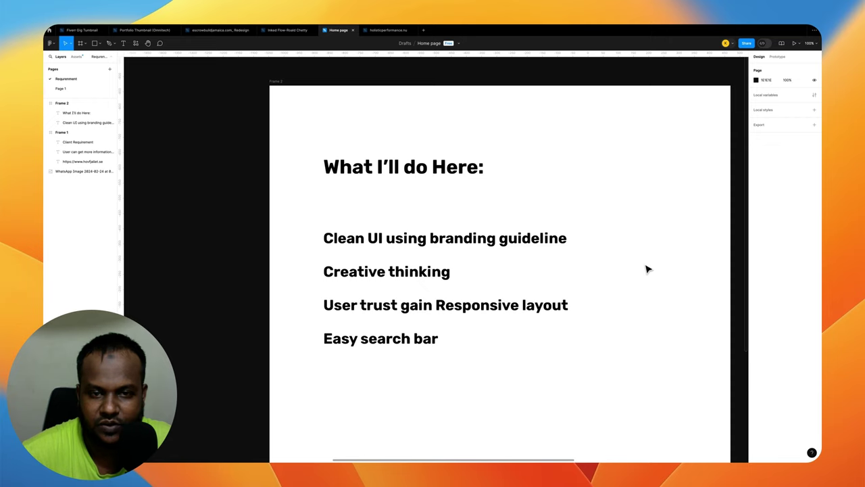
pyautogui.hscroll(1, 647, 269)
pyautogui.hscroll(4, 647, 269)
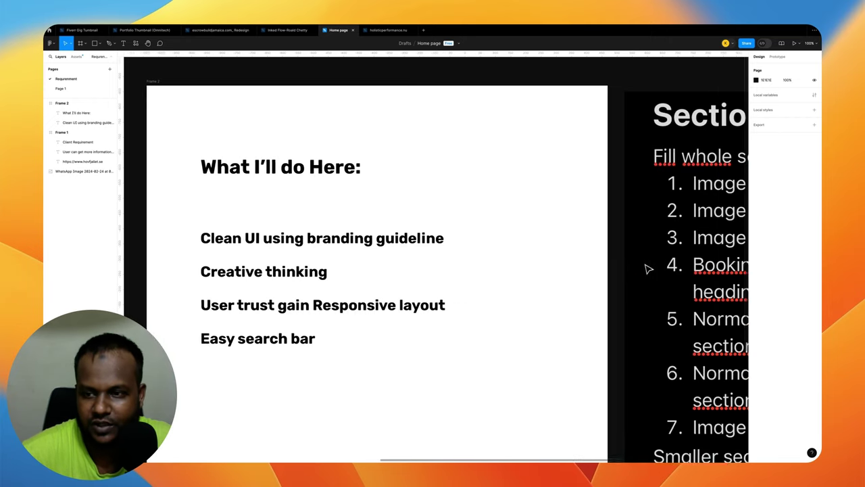
pyautogui.hscroll(2, 647, 269)
pyautogui.hscroll(3, 647, 269)
pyautogui.hscroll(5, 647, 269)
pyautogui.scroll(-3, 647, 269)
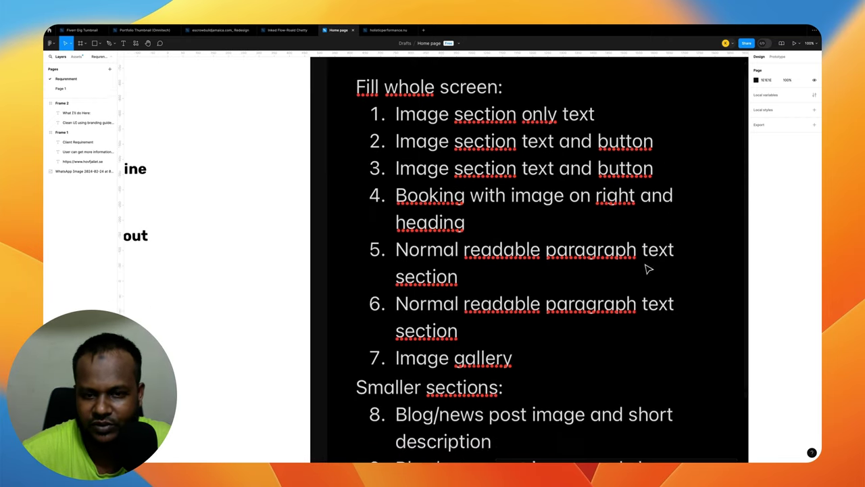
pyautogui.scroll(2, 646, 269)
pyautogui.press('-')
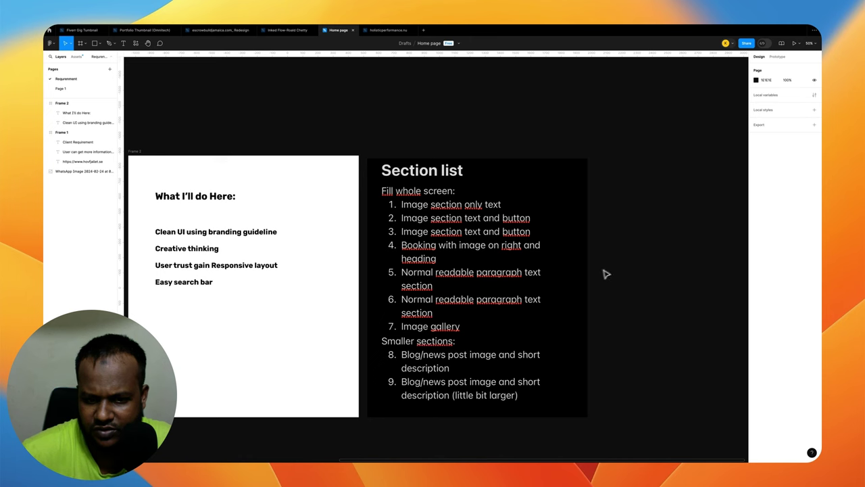
pyautogui.press('+')
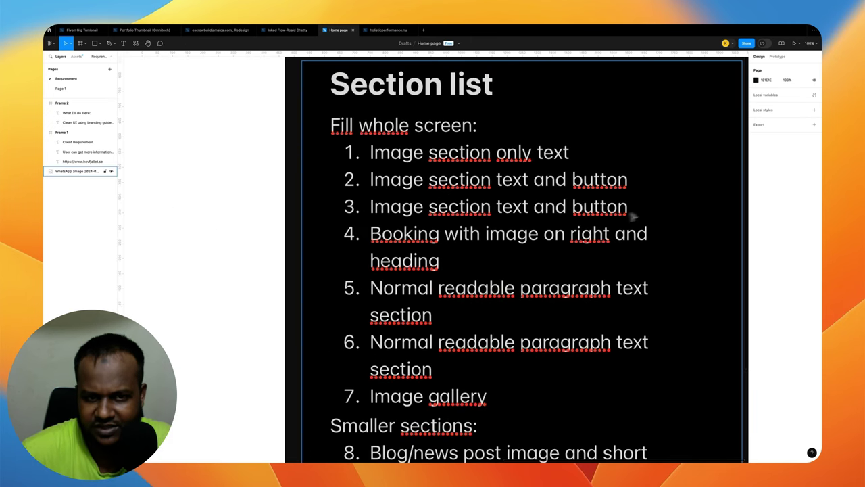
# Step: Select the WhatsApp image holding the Section list and scroll through its items
pyautogui.scroll(2, 632, 217)
pyautogui.hscroll(2, 614, 215)
pyautogui.click(611, 215)
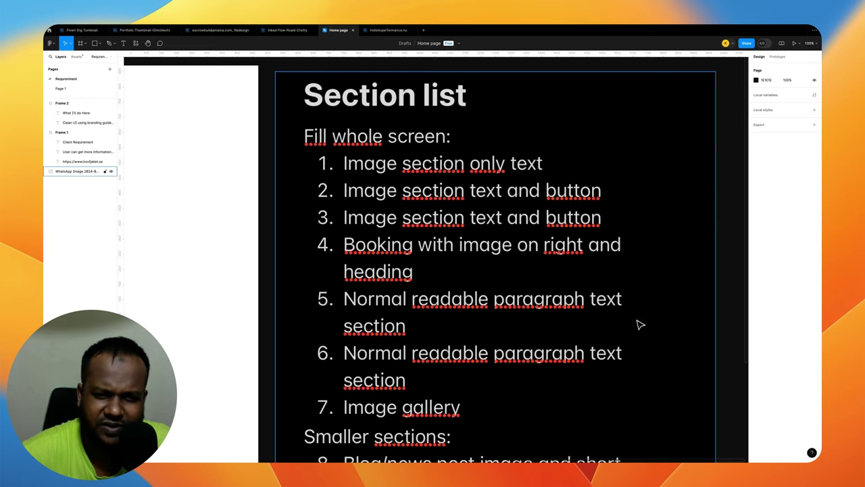
pyautogui.scroll(-1, 592, 314)
pyautogui.scroll(-1, 592, 313)
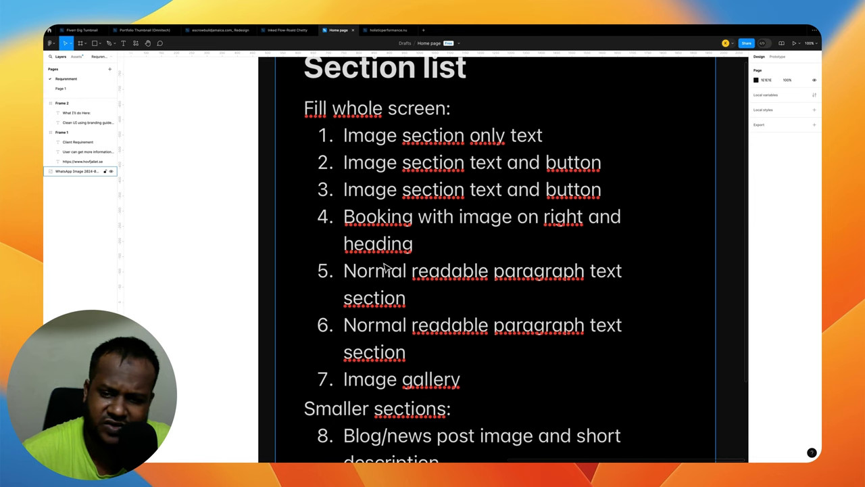
pyautogui.scroll(-3, 384, 269)
pyautogui.scroll(-3, 384, 268)
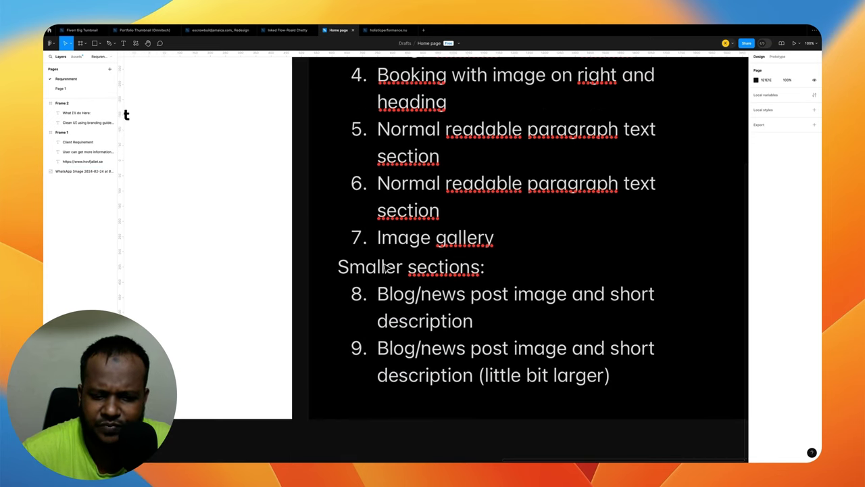
pyautogui.hscroll(2, 387, 268)
pyautogui.scroll(1, 386, 268)
pyautogui.hscroll(1, 386, 268)
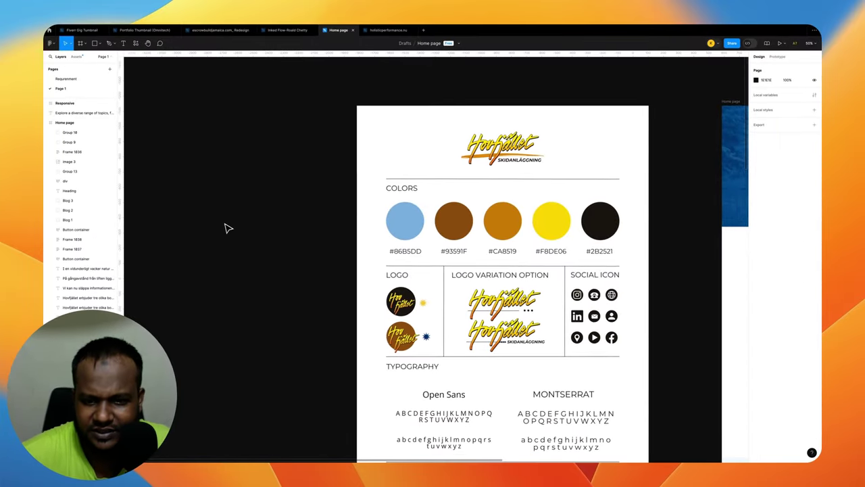
# Step: Scroll down through the Hovfjället style guide on Page 1
pyautogui.scroll(-2, 234, 227)
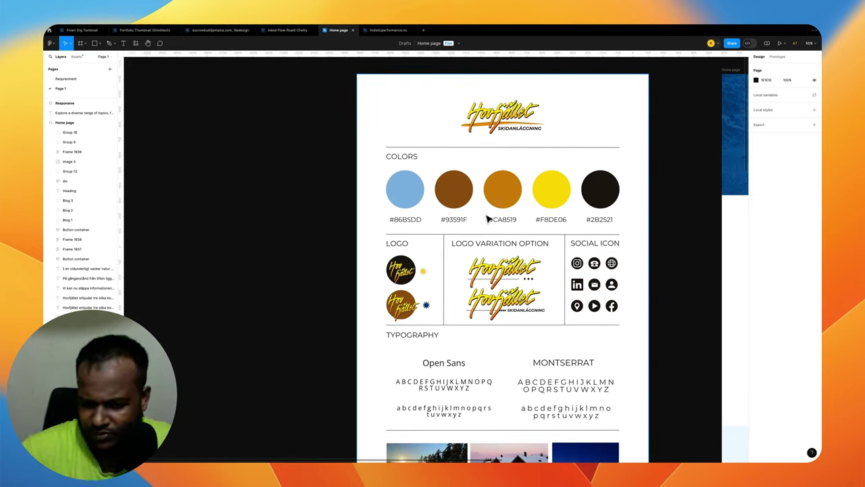
pyautogui.scroll(-2, 549, 327)
pyautogui.scroll(-2, 549, 327)
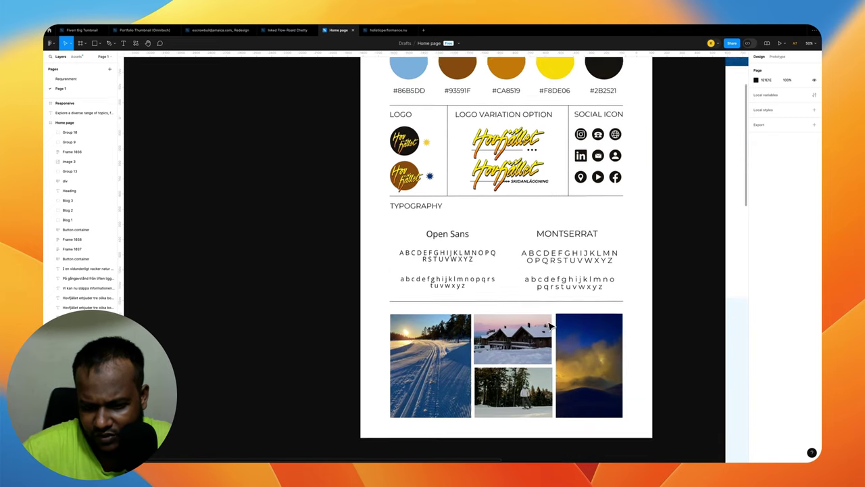
pyautogui.scroll(-2, 549, 327)
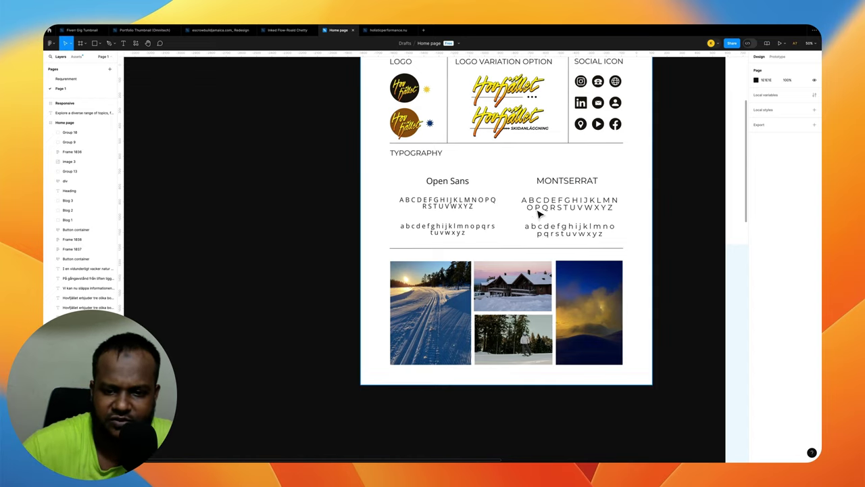
pyautogui.scroll(2, 532, 213)
pyautogui.scroll(2, 532, 213)
pyautogui.hscroll(-2, 534, 213)
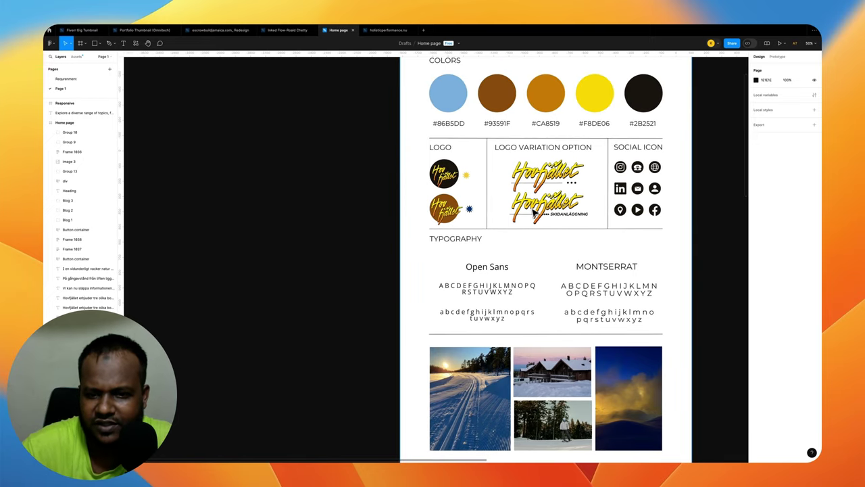
# Step: Pan back up to the style guide's logo, colour swatches and typography samples
pyautogui.scroll(2, 534, 212)
pyautogui.hscroll(1, 534, 212)
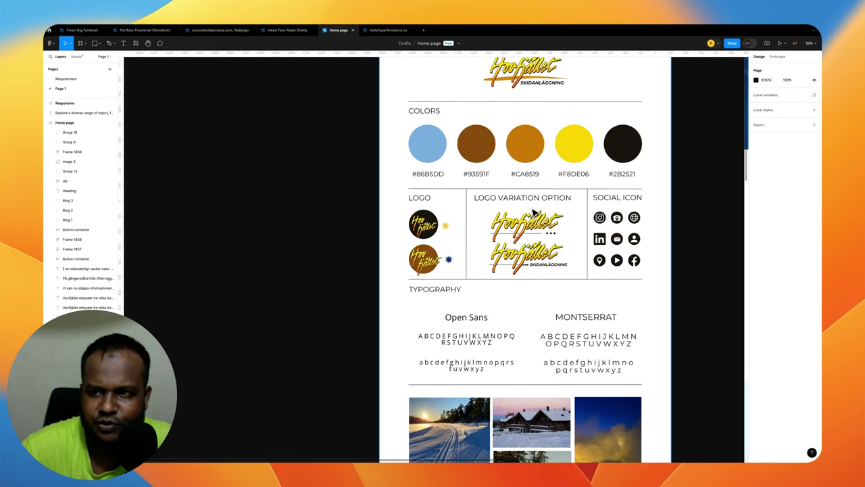
pyautogui.scroll(-1, 533, 213)
pyautogui.scroll(2, 533, 212)
pyautogui.scroll(1, 533, 212)
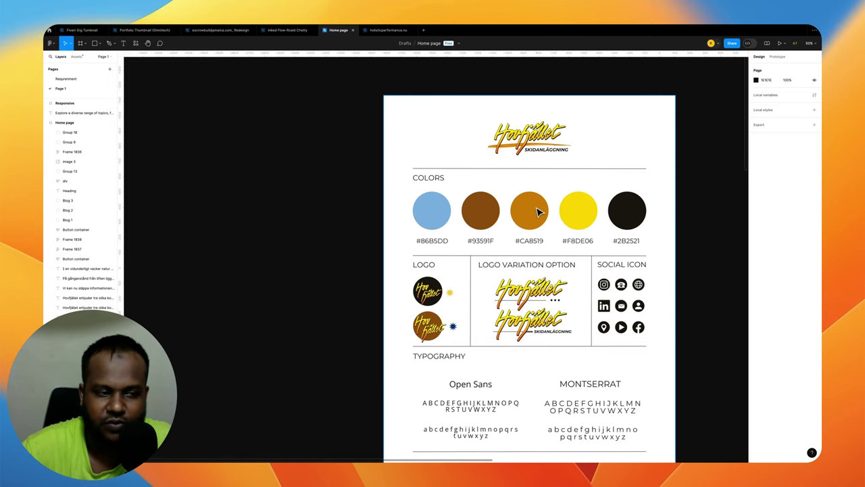
pyautogui.hscroll(5, 538, 212)
pyautogui.hscroll(5, 507, 169)
# Step: Pan to the Home page frame and review the 'Upptäck dina drömresmål här!' hero
pyautogui.scroll(2, 473, 108)
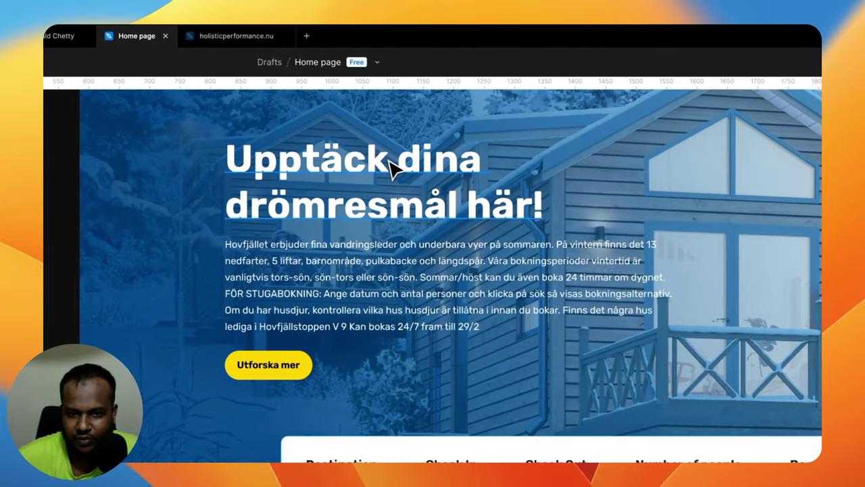
pyautogui.scroll(5, 446, 251)
pyautogui.hscroll(2, 446, 251)
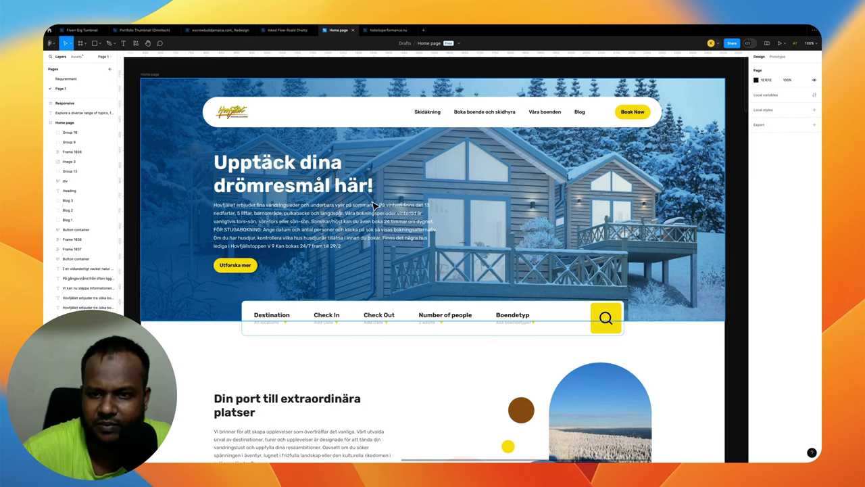
pyautogui.scroll(-2, 439, 196)
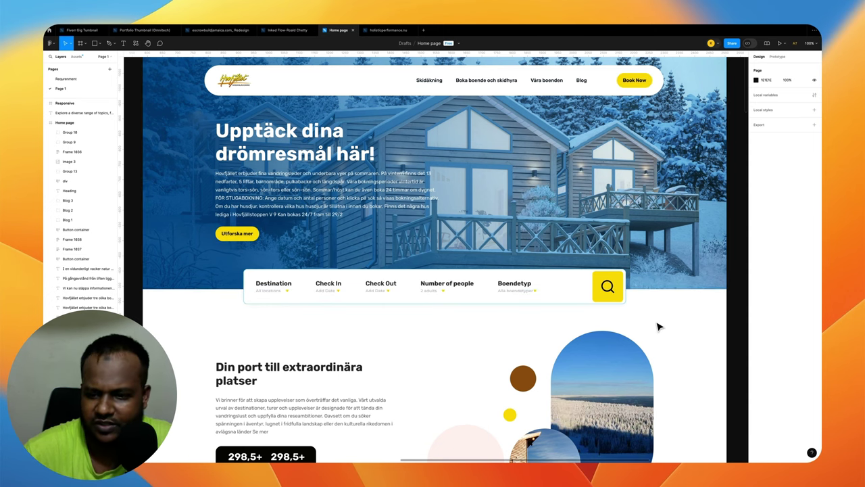
pyautogui.scroll(-3, 656, 324)
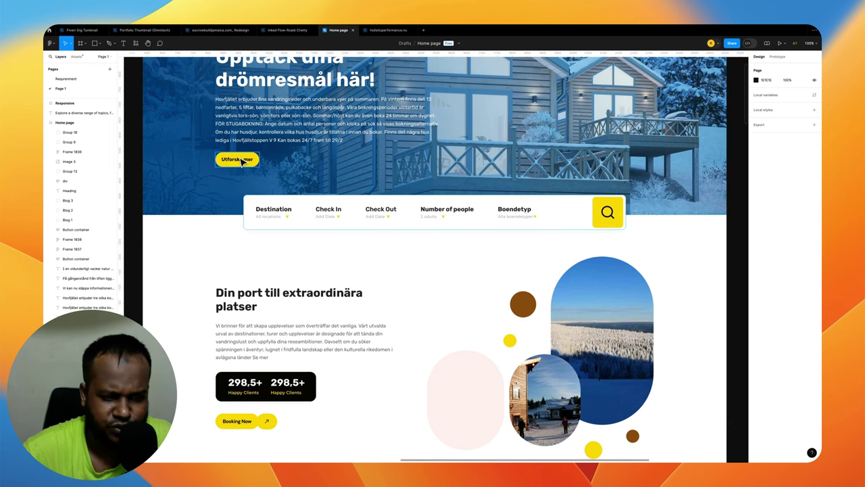
pyautogui.scroll(1, 522, 197)
pyautogui.scroll(1, 522, 197)
pyautogui.scroll(2, 561, 179)
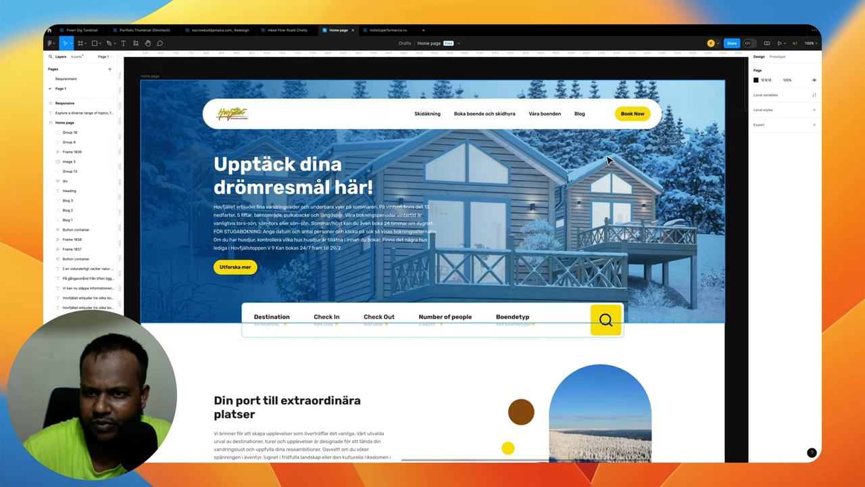
pyautogui.scroll(-2, 493, 211)
pyautogui.scroll(-1, 359, 247)
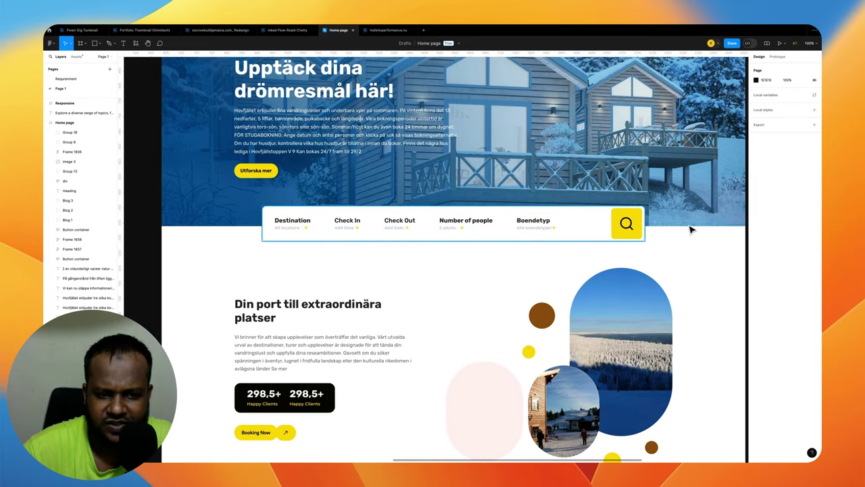
# Step: Scroll down past the Din port section to 'Hovfjället passar alla'
pyautogui.hscroll(-2, 685, 257)
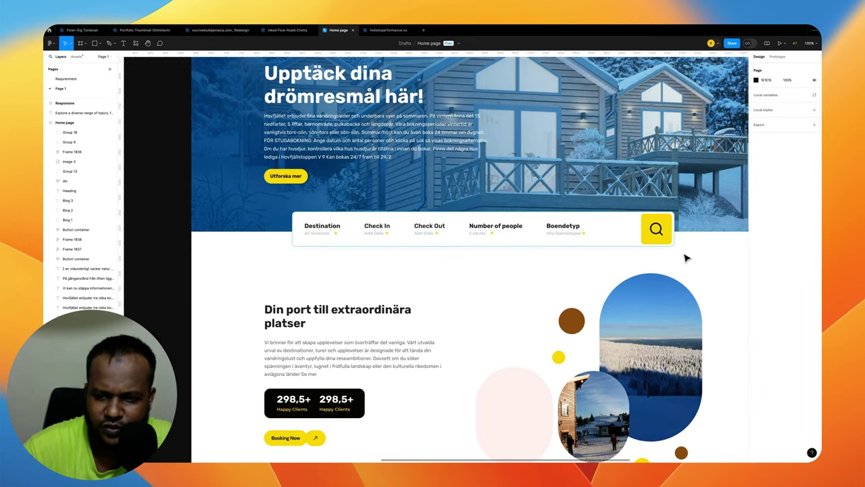
pyautogui.scroll(-1, 685, 257)
pyautogui.hscroll(1, 686, 258)
pyautogui.scroll(-3, 382, 288)
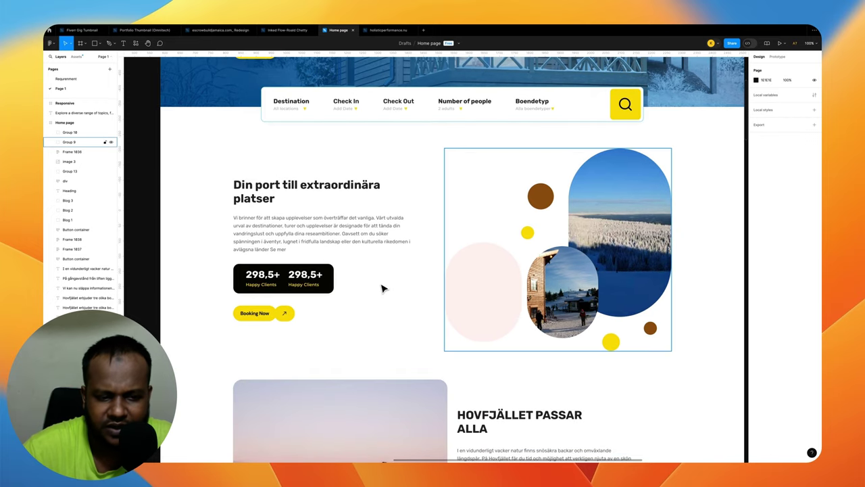
pyautogui.scroll(-2, 382, 288)
pyautogui.scroll(-2, 342, 178)
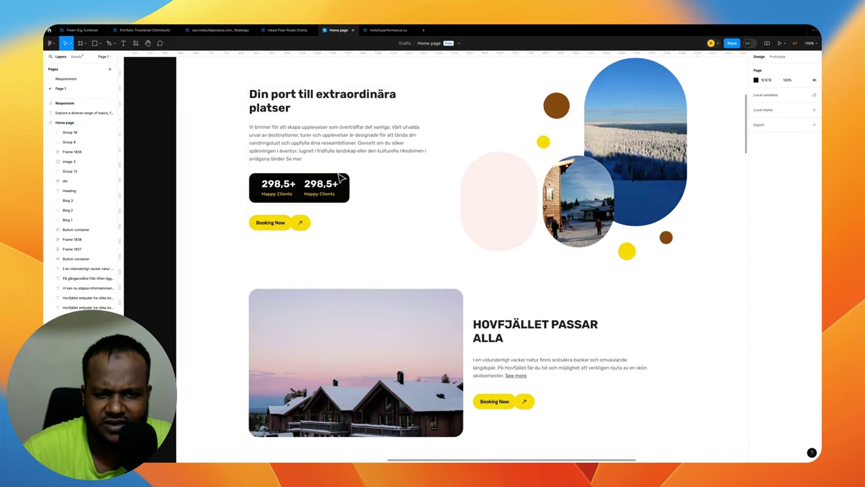
pyautogui.scroll(-1, 341, 177)
pyautogui.scroll(-1, 341, 177)
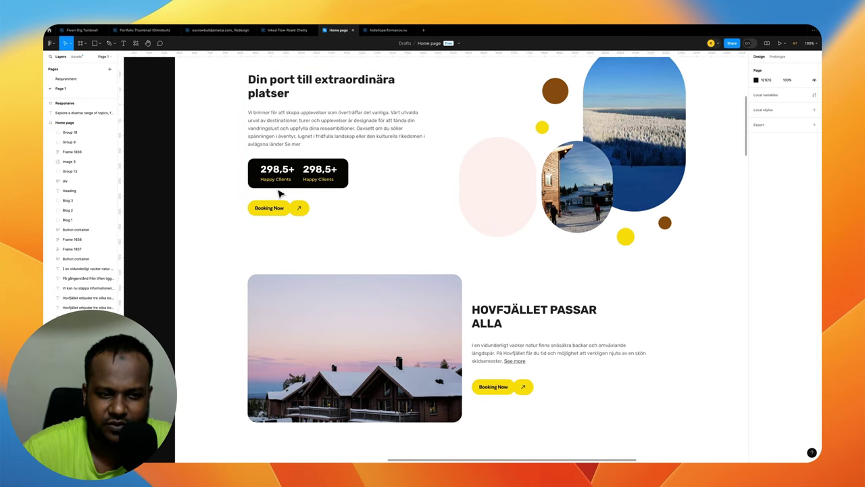
pyautogui.scroll(-1, 280, 209)
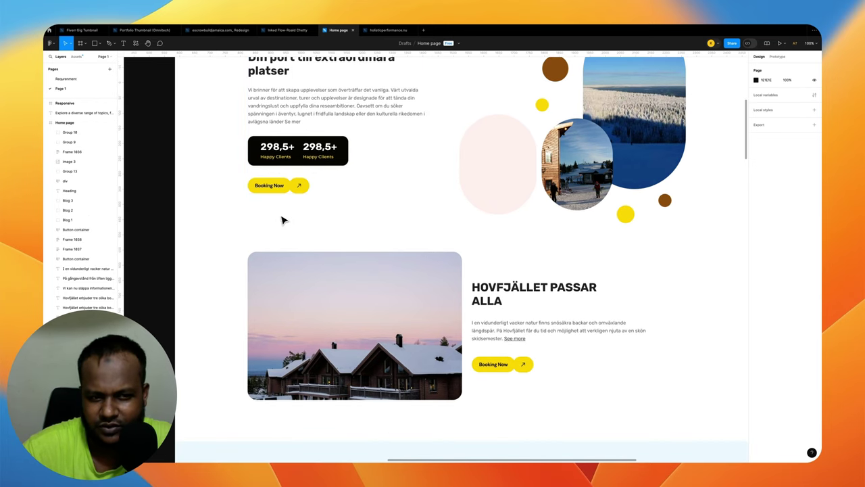
pyautogui.scroll(-3, 284, 218)
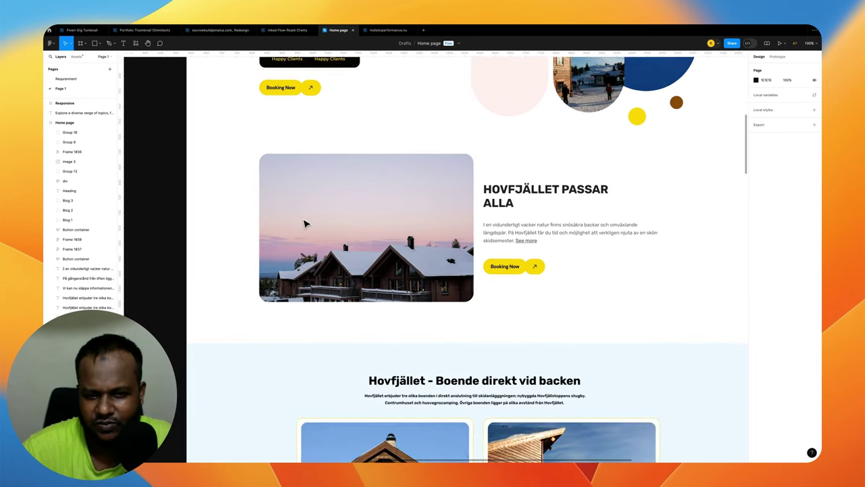
# Step: Scroll through the 'Boende direkt vid backen' cabin cards
pyautogui.scroll(-2, 304, 223)
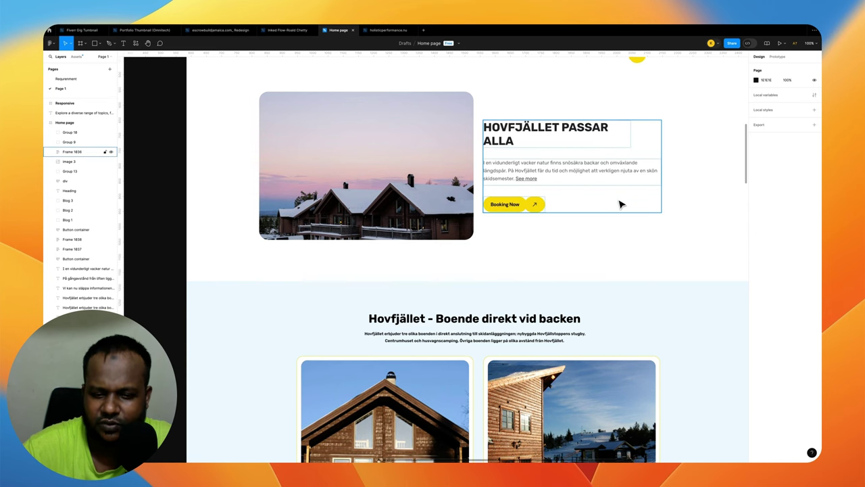
pyautogui.scroll(-1, 619, 202)
pyautogui.scroll(-2, 601, 201)
pyautogui.scroll(-1, 601, 202)
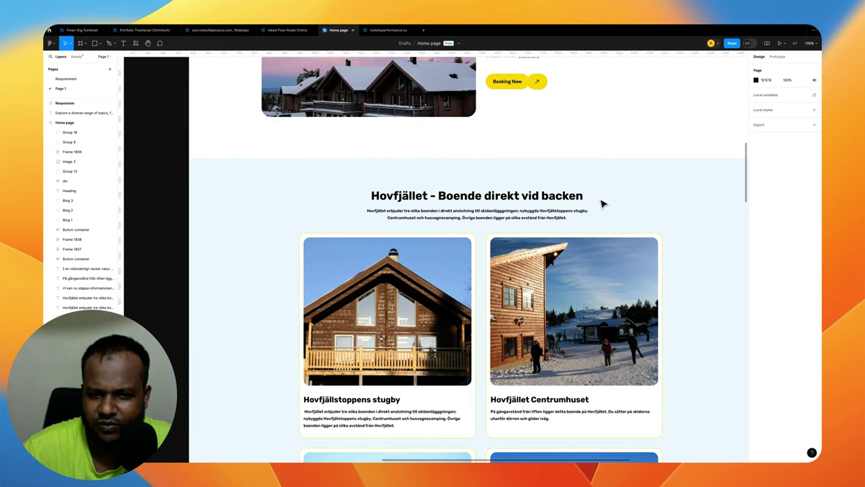
pyautogui.scroll(-3, 602, 201)
pyautogui.scroll(-1, 604, 203)
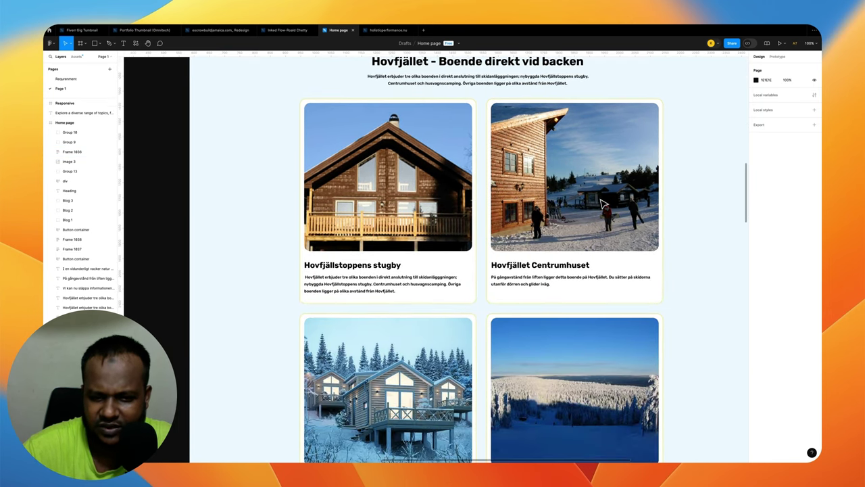
pyautogui.scroll(2, 590, 205)
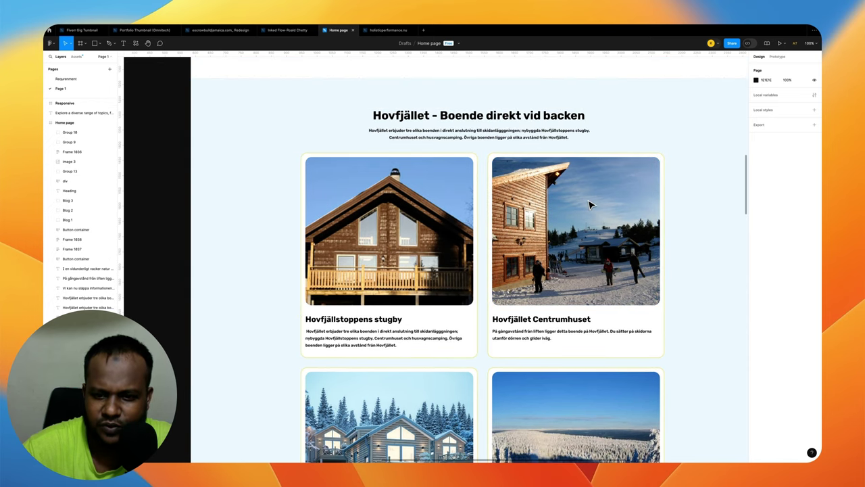
# Step: Continue to the 'Hovfjället är toppen' section with Husvagnscamping and Elbilsladdare cards
pyautogui.hscroll(2, 473, 200)
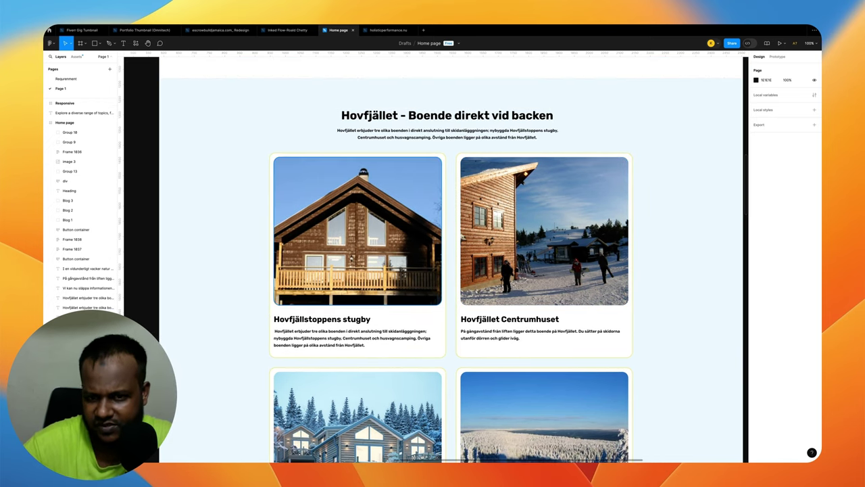
pyautogui.hscroll(1, 451, 196)
pyautogui.scroll(-3, 450, 196)
pyautogui.scroll(-4, 450, 196)
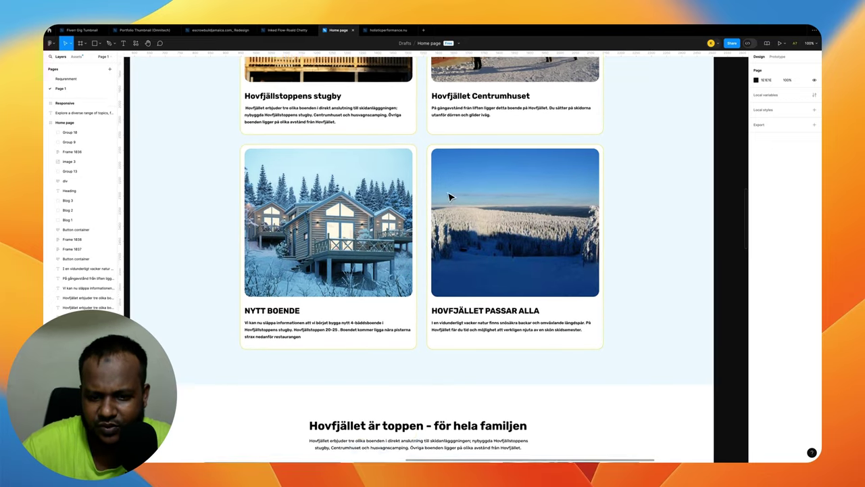
pyautogui.scroll(-2, 450, 196)
pyautogui.scroll(-2, 445, 199)
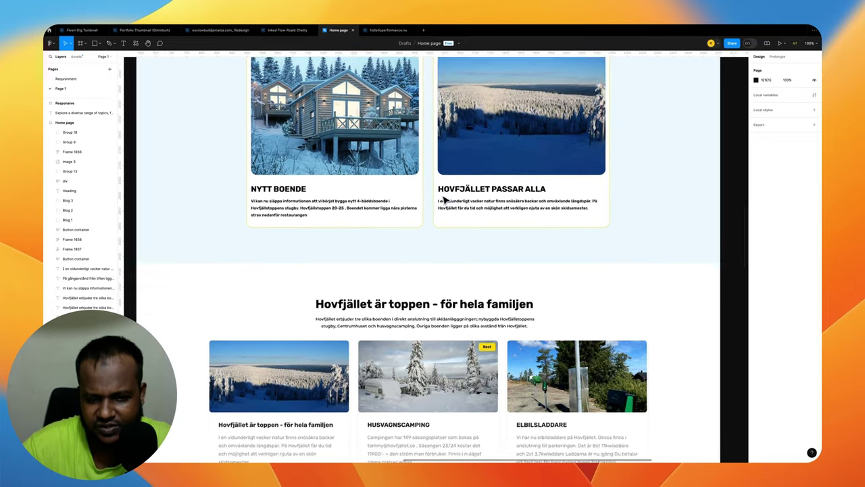
pyautogui.scroll(-1, 445, 199)
pyautogui.scroll(-2, 445, 200)
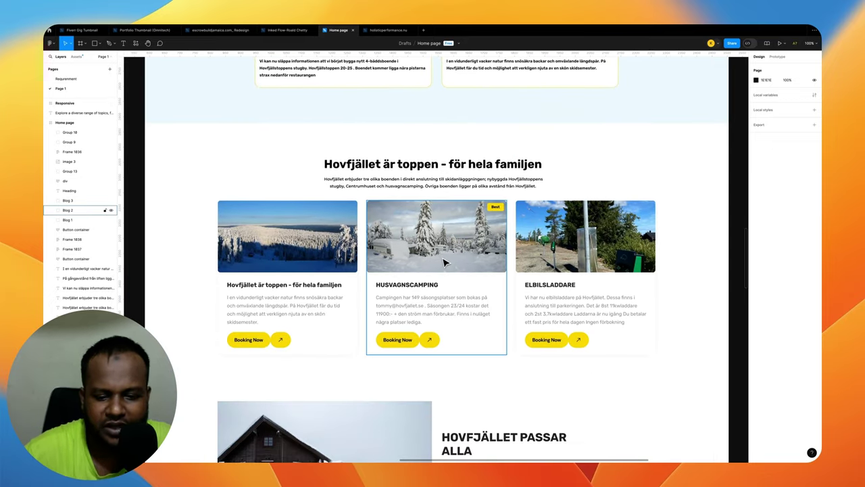
pyautogui.scroll(-3, 445, 262)
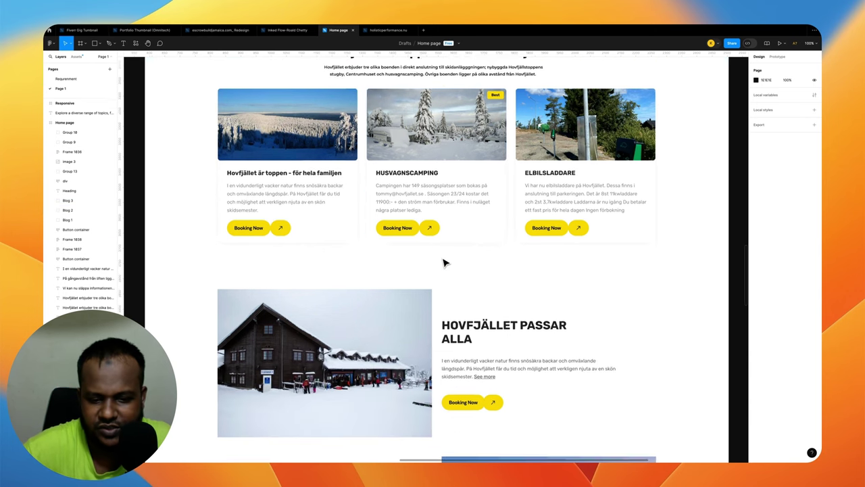
pyautogui.scroll(-1, 444, 262)
pyautogui.scroll(-1, 444, 262)
pyautogui.scroll(-3, 444, 263)
pyautogui.scroll(-2, 445, 262)
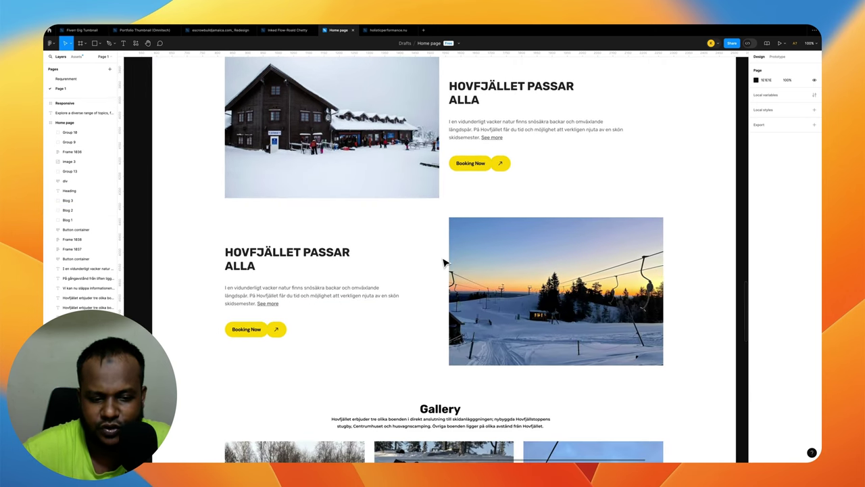
pyautogui.scroll(1, 444, 262)
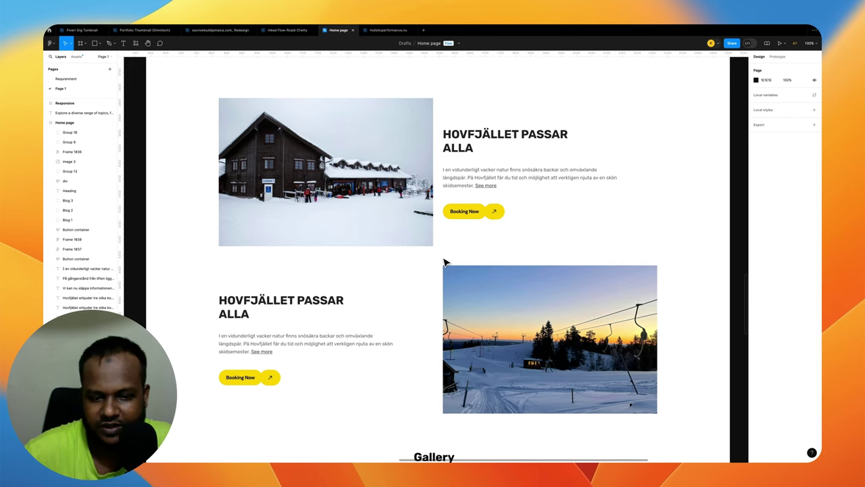
pyautogui.scroll(-3, 429, 261)
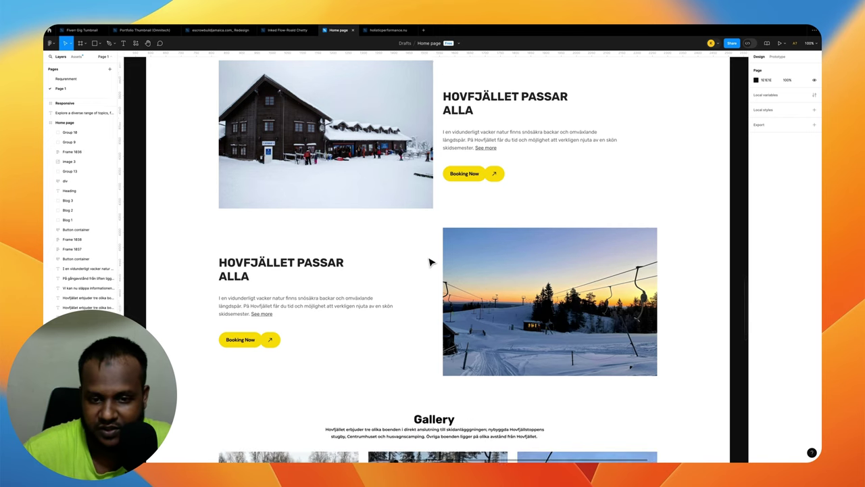
pyautogui.scroll(-2, 428, 262)
pyautogui.scroll(-2, 428, 262)
pyautogui.scroll(5, 428, 262)
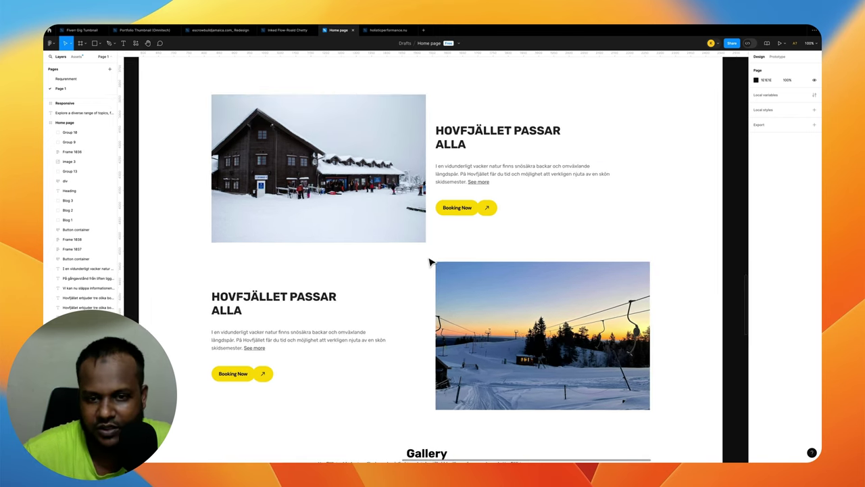
pyautogui.hscroll(1, 428, 261)
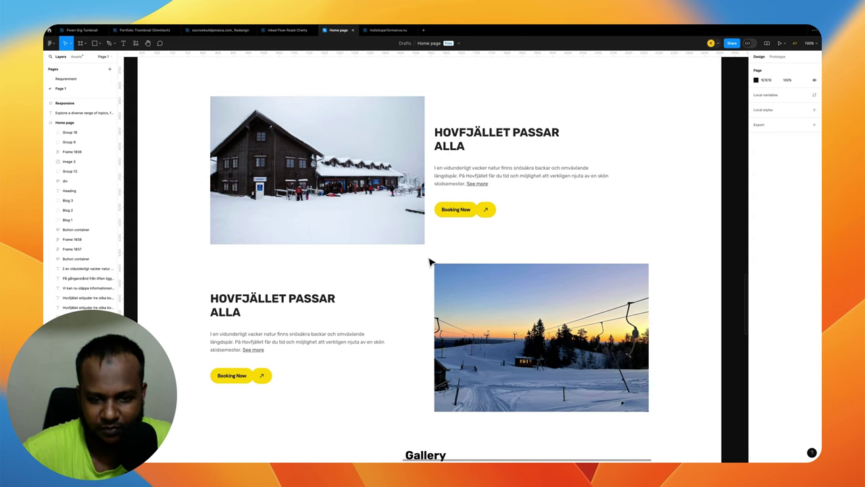
pyautogui.scroll(-5, 428, 262)
pyautogui.scroll(-4, 428, 262)
pyautogui.scroll(-2, 429, 261)
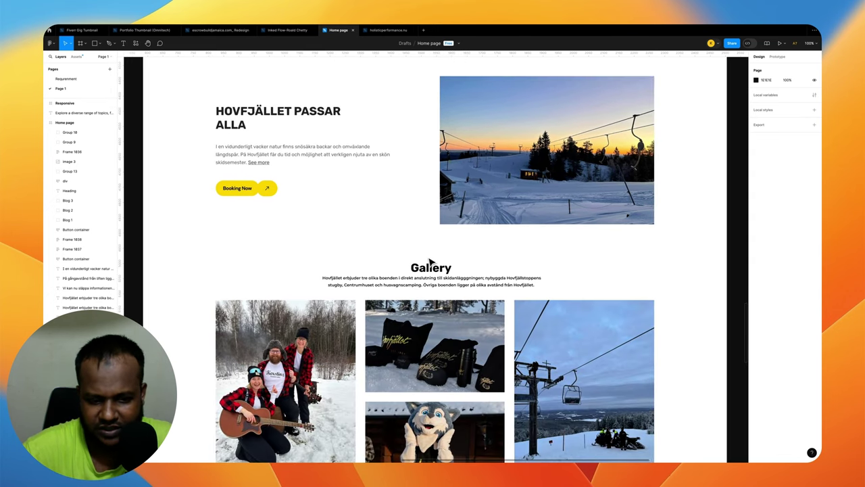
pyautogui.scroll(-4, 430, 261)
pyautogui.scroll(-1, 430, 261)
pyautogui.hscroll(1, 429, 261)
pyautogui.scroll(-1, 430, 261)
pyautogui.scroll(-1, 429, 261)
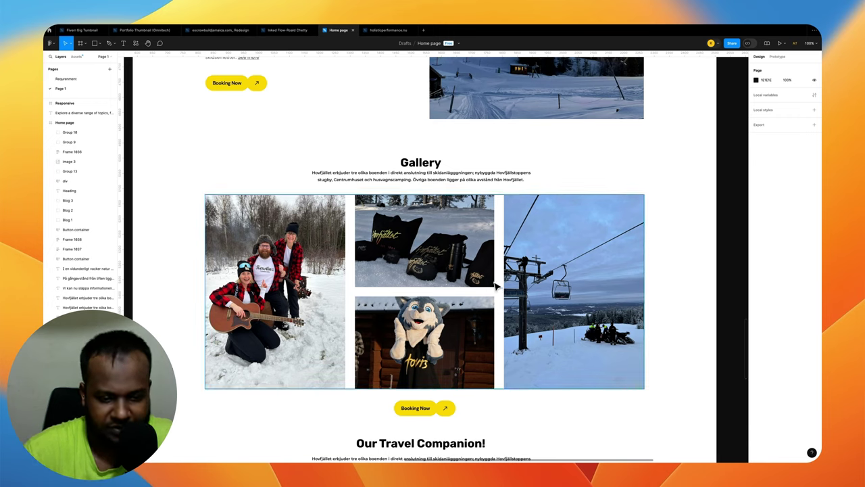
pyautogui.scroll(-4, 476, 279)
pyautogui.scroll(-3, 477, 279)
pyautogui.hscroll(-2, 476, 278)
pyautogui.scroll(-5, 477, 280)
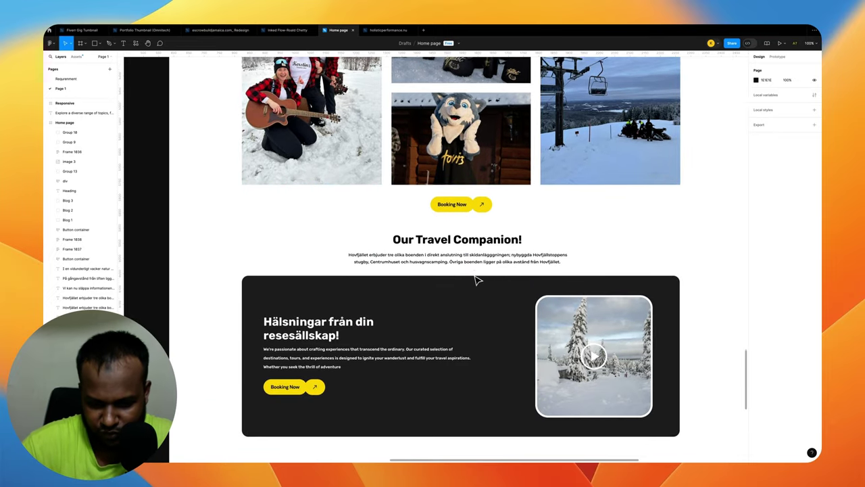
pyautogui.scroll(5, 477, 279)
pyautogui.hscroll(2, 477, 278)
pyautogui.scroll(3, 477, 278)
pyautogui.hscroll(2, 477, 278)
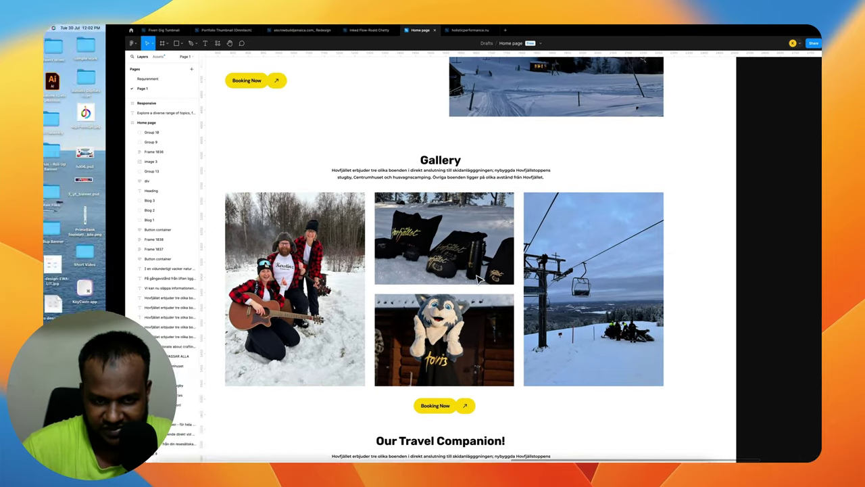
pyautogui.scroll(-2, 477, 277)
pyautogui.scroll(-4, 477, 277)
pyautogui.scroll(1, 477, 277)
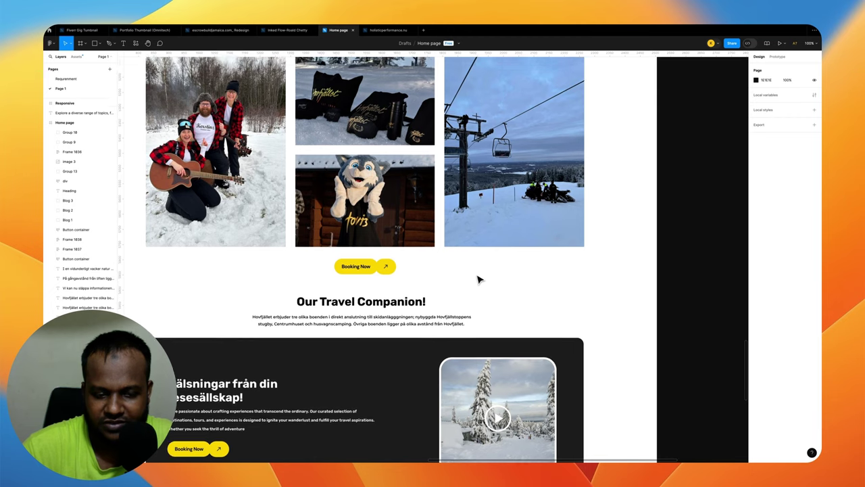
pyautogui.scroll(1, 478, 278)
pyautogui.hscroll(-1, 478, 278)
pyautogui.scroll(1, 477, 278)
pyautogui.scroll(1, 478, 279)
pyautogui.scroll(-3, 478, 279)
pyautogui.hscroll(-1, 478, 279)
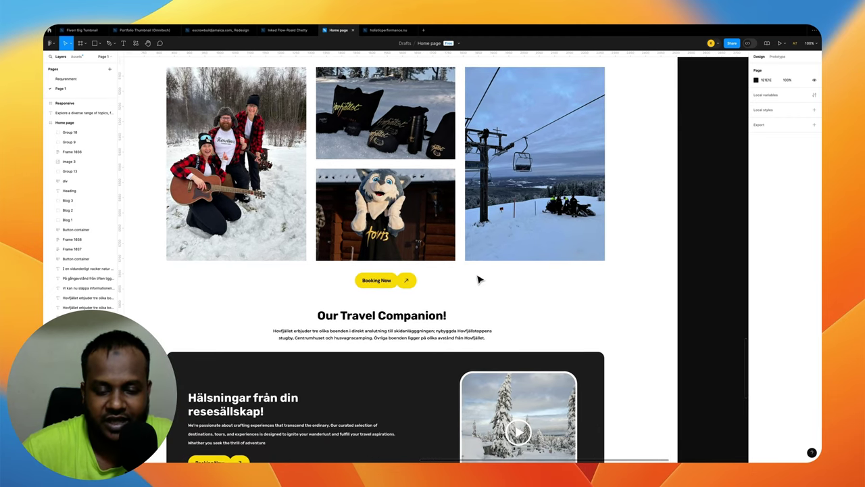
pyautogui.scroll(3, 478, 278)
pyautogui.scroll(-2, 477, 279)
pyautogui.hscroll(-2, 477, 278)
pyautogui.scroll(-1, 478, 278)
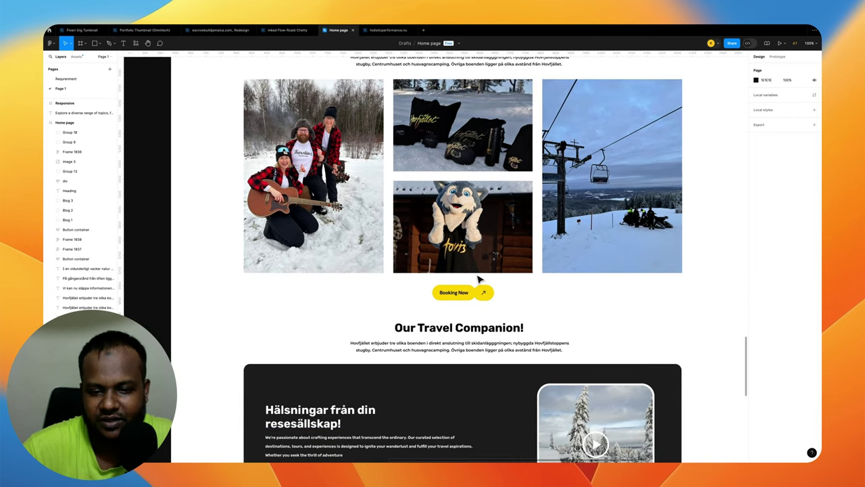
pyautogui.scroll(-2, 478, 279)
pyautogui.scroll(1, 478, 279)
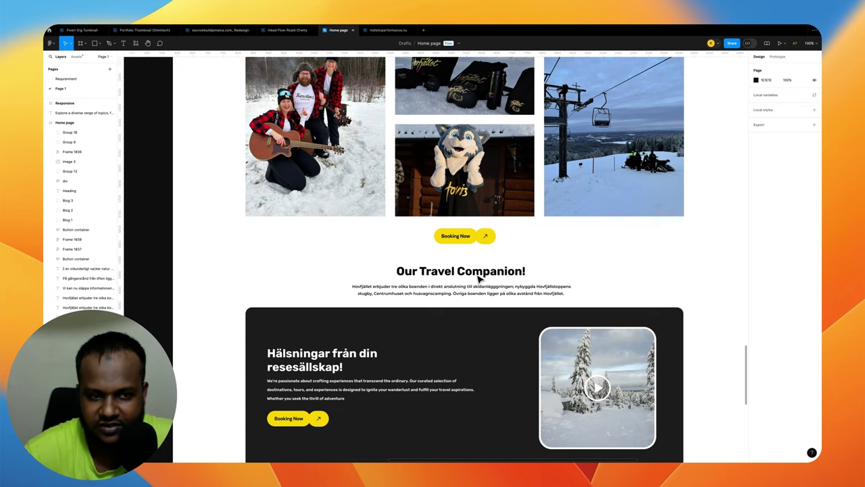
pyautogui.hscroll(-1, 478, 279)
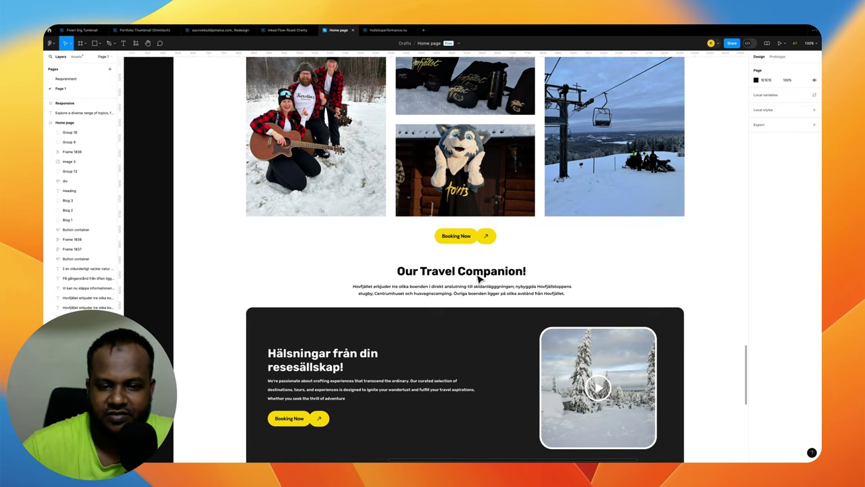
pyautogui.scroll(-1, 552, 260)
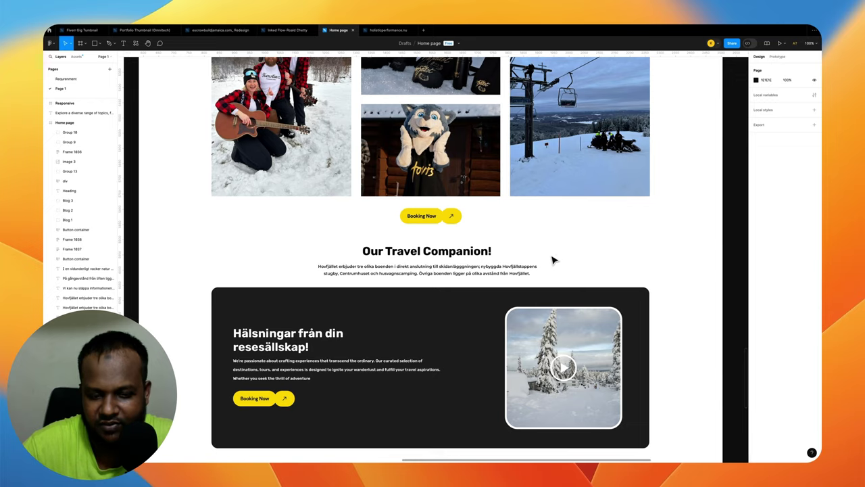
pyautogui.scroll(-3, 552, 260)
pyautogui.scroll(-1, 552, 261)
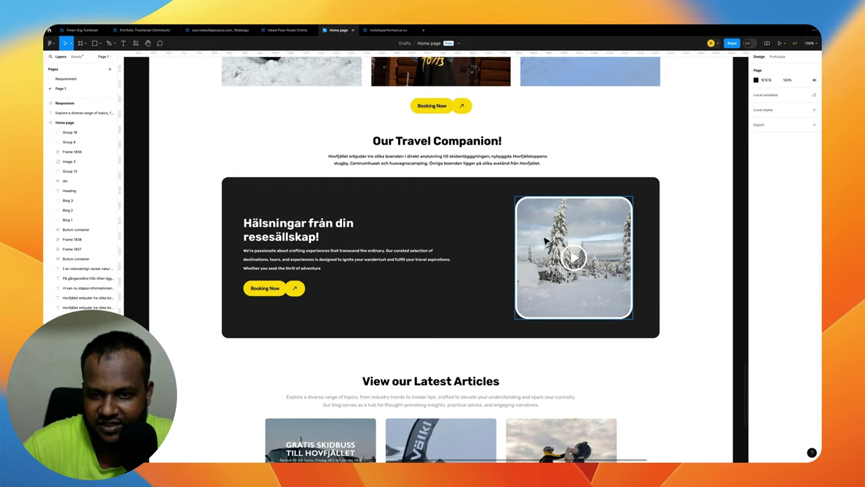
pyautogui.scroll(-2, 544, 242)
pyautogui.scroll(-1, 572, 203)
pyautogui.hscroll(-1, 571, 202)
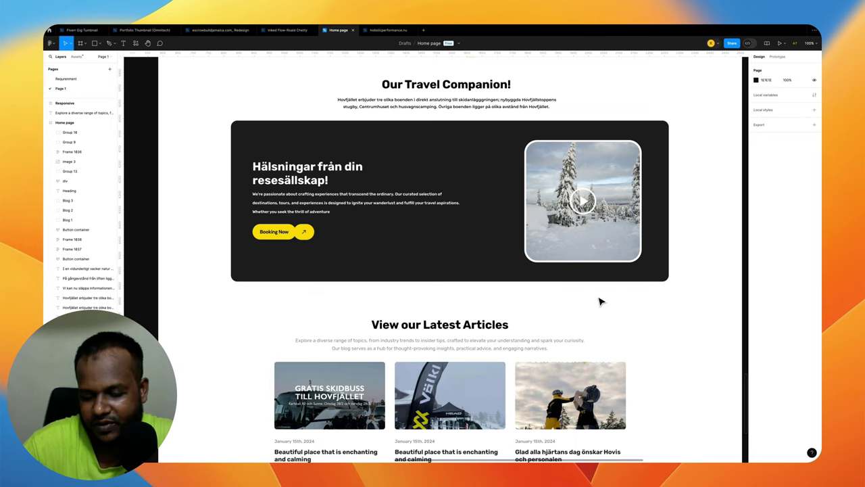
pyautogui.scroll(-1, 600, 300)
pyautogui.hscroll(-1, 599, 301)
pyautogui.hscroll(1, 600, 301)
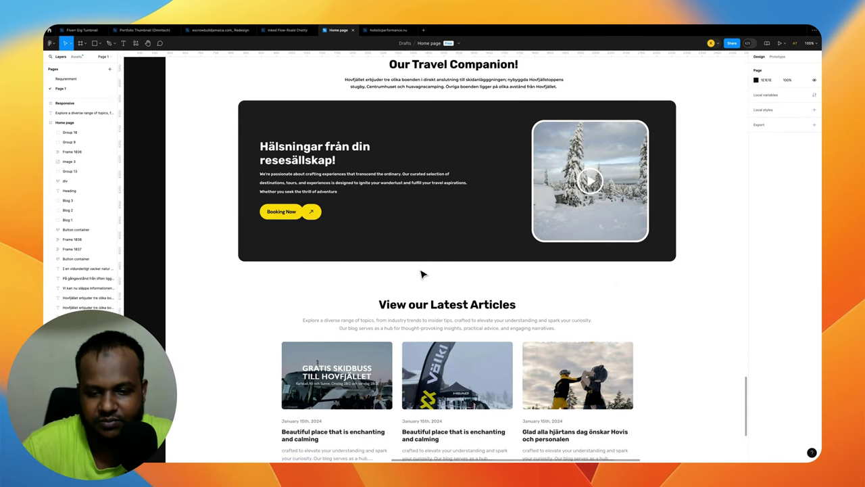
pyautogui.scroll(-2, 449, 278)
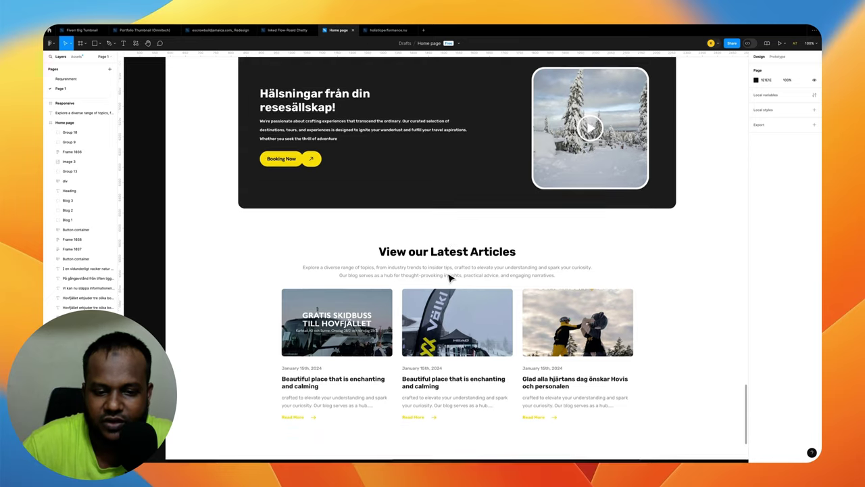
pyautogui.scroll(-1, 449, 277)
pyautogui.scroll(-2, 449, 277)
pyautogui.scroll(-2, 449, 277)
pyautogui.hscroll(-1, 450, 277)
pyautogui.scroll(-2, 449, 277)
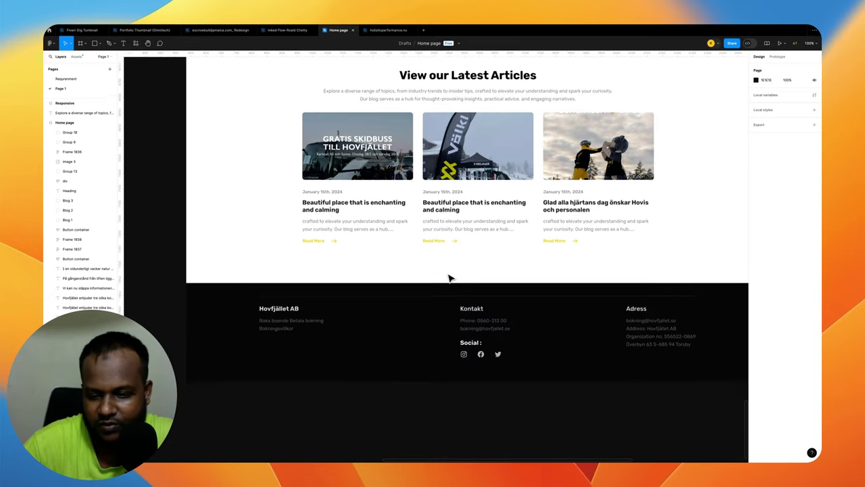
pyautogui.scroll(1, 448, 276)
pyautogui.hscroll(1, 448, 276)
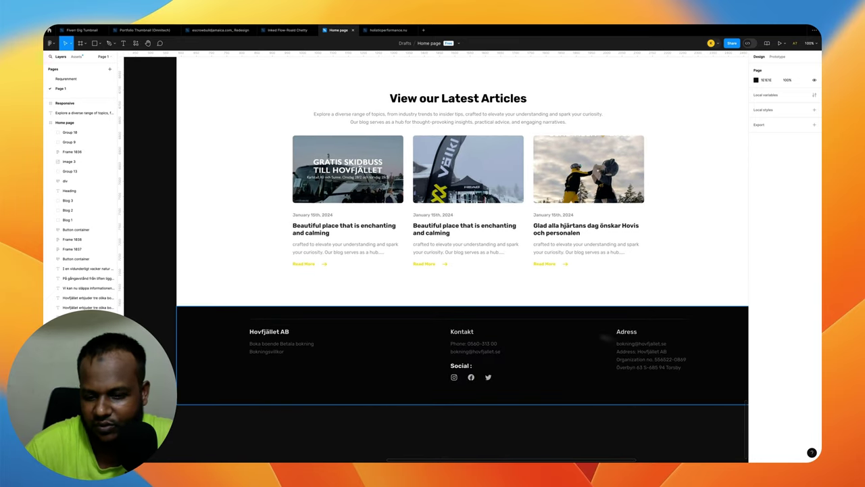
pyautogui.scroll(1, 386, 340)
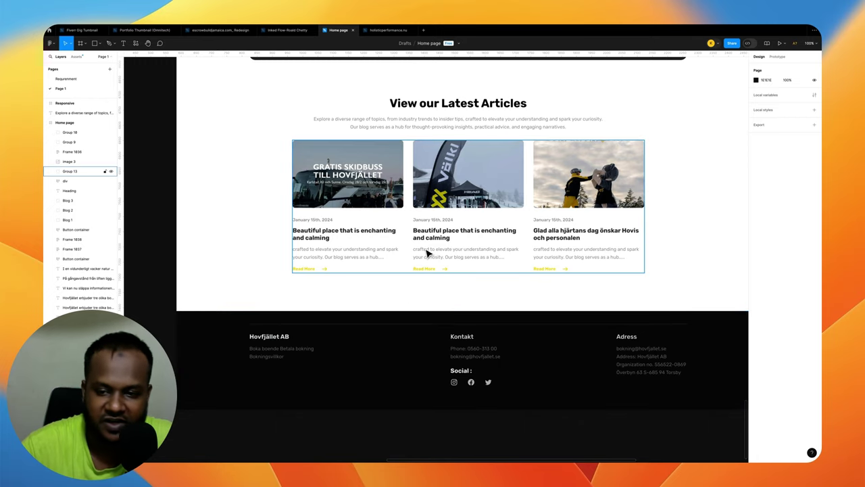
pyautogui.scroll(3, 427, 253)
pyautogui.scroll(5, 427, 253)
pyautogui.scroll(5, 427, 253)
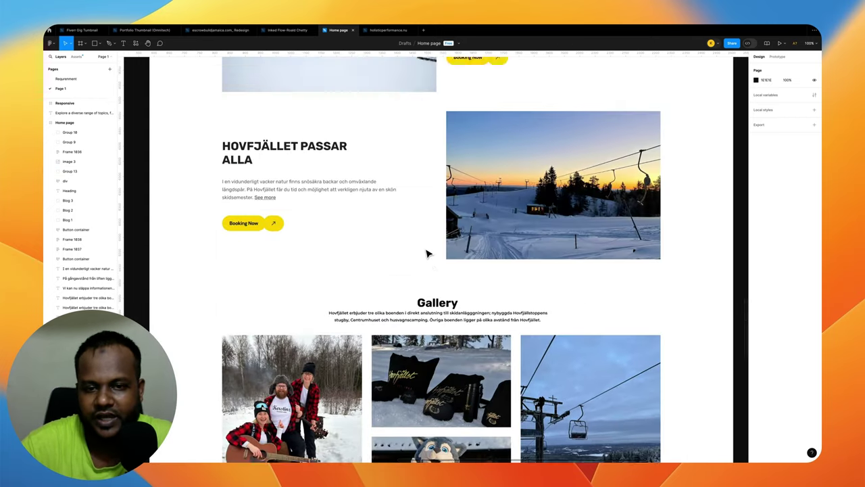
pyautogui.scroll(5, 426, 253)
pyautogui.scroll(5, 426, 252)
pyautogui.scroll(5, 427, 252)
pyautogui.scroll(5, 426, 253)
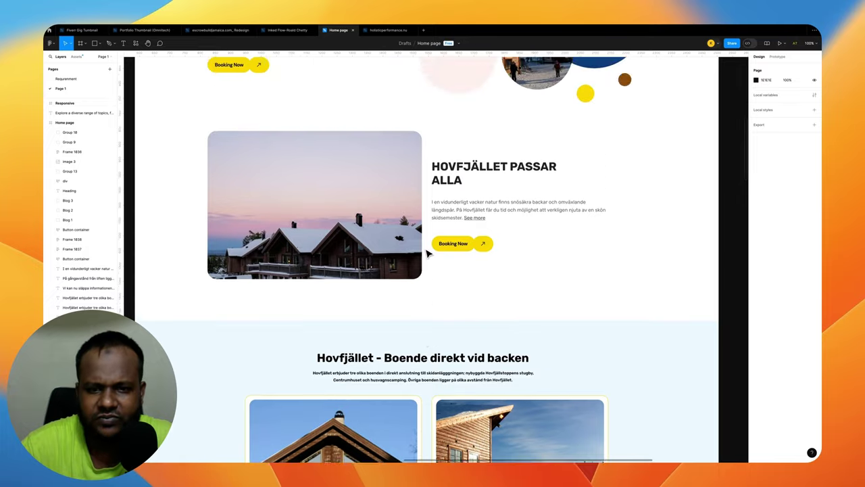
pyautogui.scroll(5, 427, 253)
pyautogui.scroll(5, 427, 253)
pyautogui.scroll(3, 426, 253)
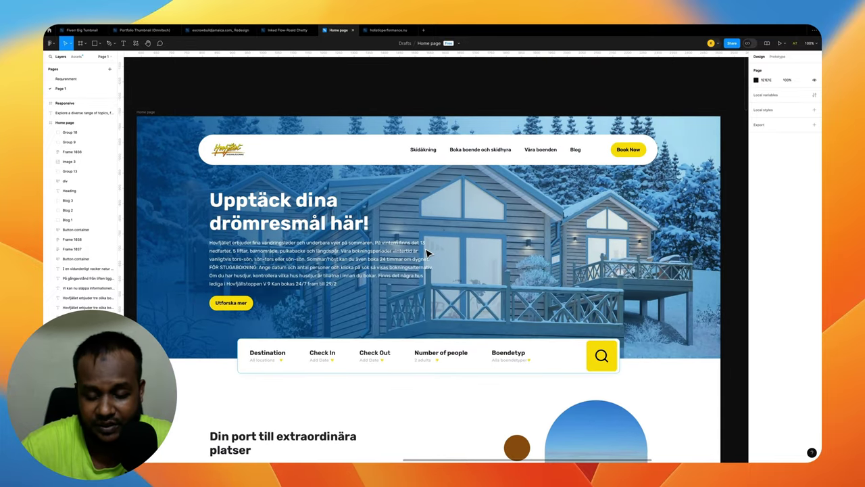
pyautogui.hscroll(3, 574, 238)
pyautogui.hscroll(2, 574, 237)
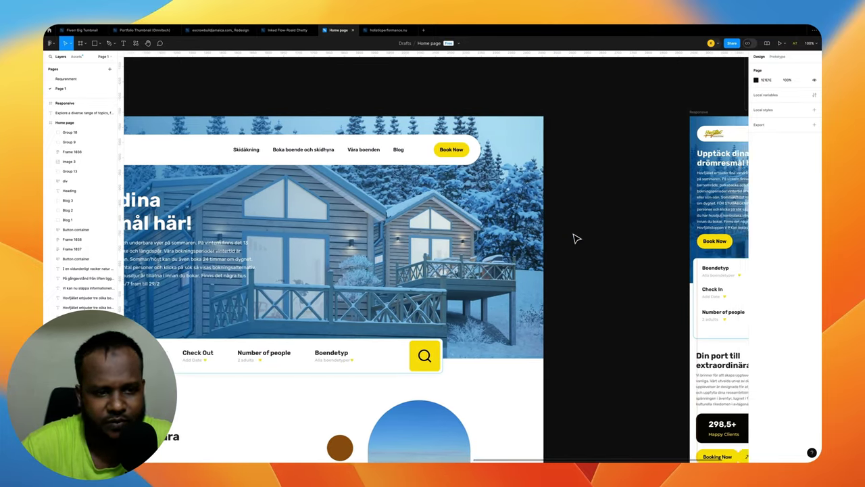
pyautogui.hscroll(5, 574, 237)
pyautogui.hscroll(2, 573, 237)
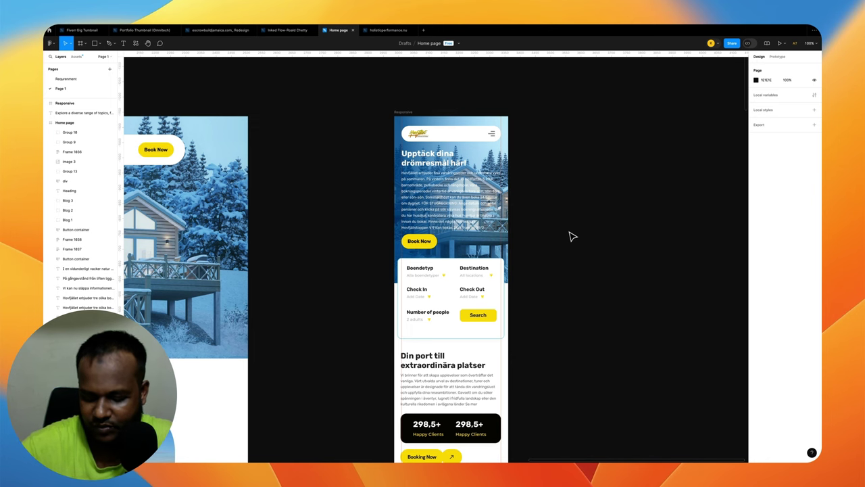
pyautogui.hotkey('ctrl', '=')
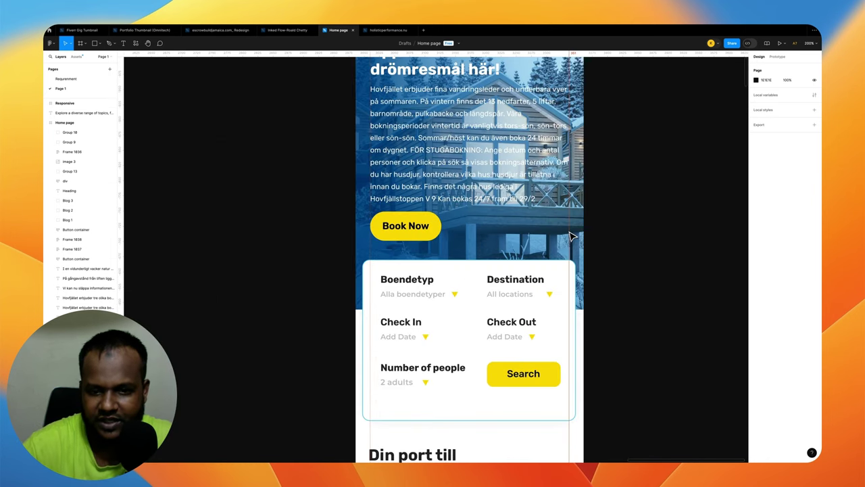
pyautogui.hotkey('ctrl', '-')
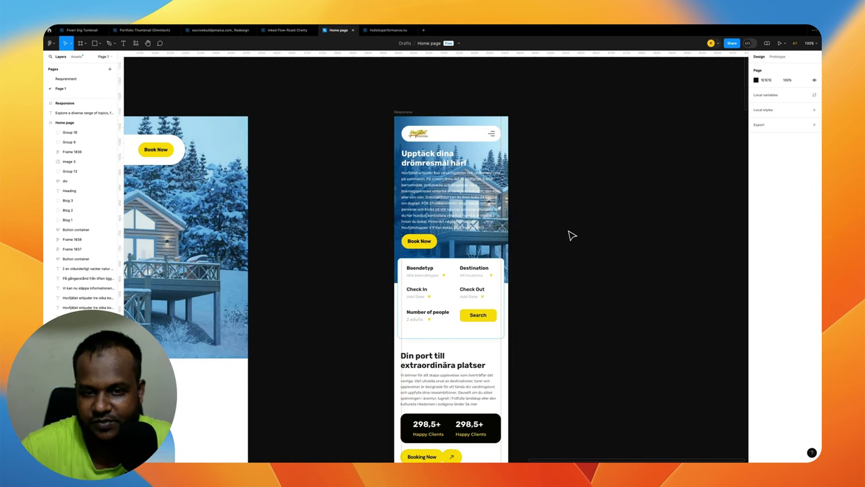
pyautogui.hscroll(5, 570, 235)
pyautogui.hscroll(3, 570, 235)
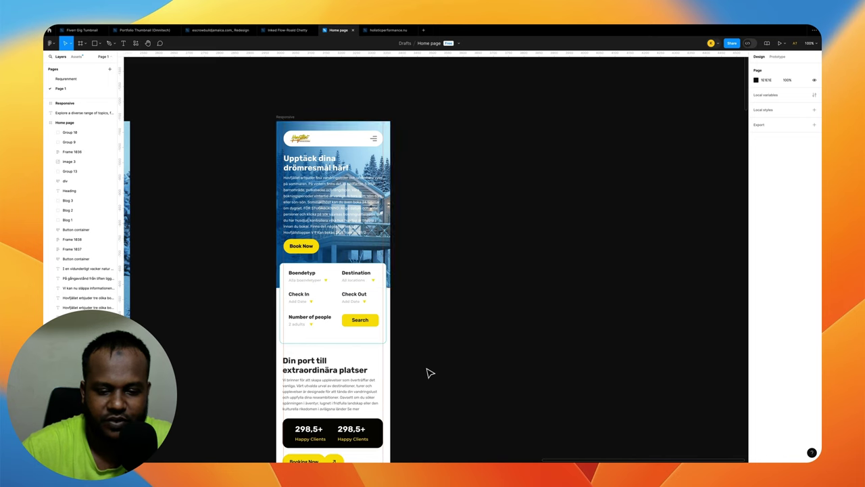
pyautogui.scroll(-2, 427, 371)
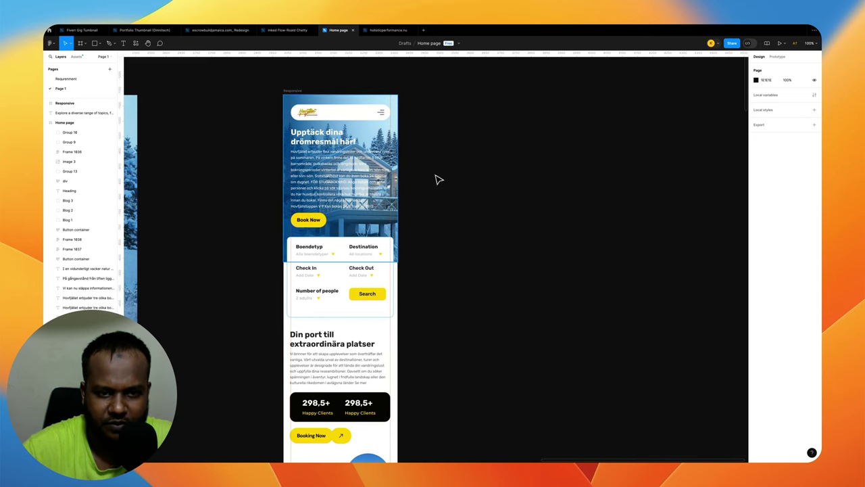
pyautogui.scroll(-1, 541, 267)
pyautogui.scroll(-3, 541, 268)
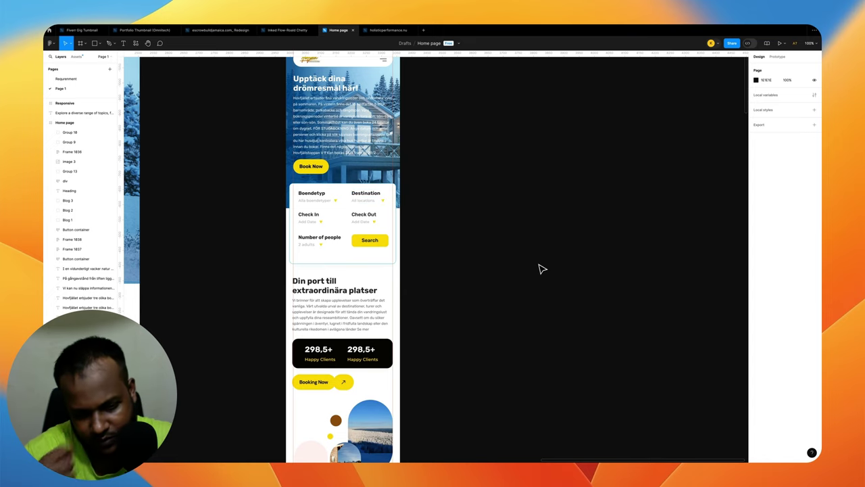
pyautogui.scroll(-1, 459, 280)
pyautogui.scroll(-3, 459, 280)
pyautogui.scroll(-2, 436, 291)
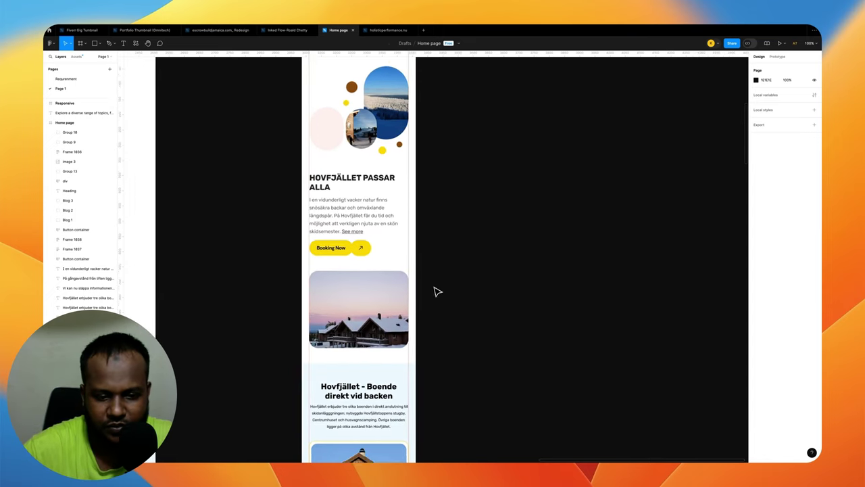
pyautogui.scroll(-1, 436, 290)
pyautogui.scroll(-2, 437, 292)
pyautogui.scroll(-5, 435, 290)
pyautogui.scroll(-3, 434, 289)
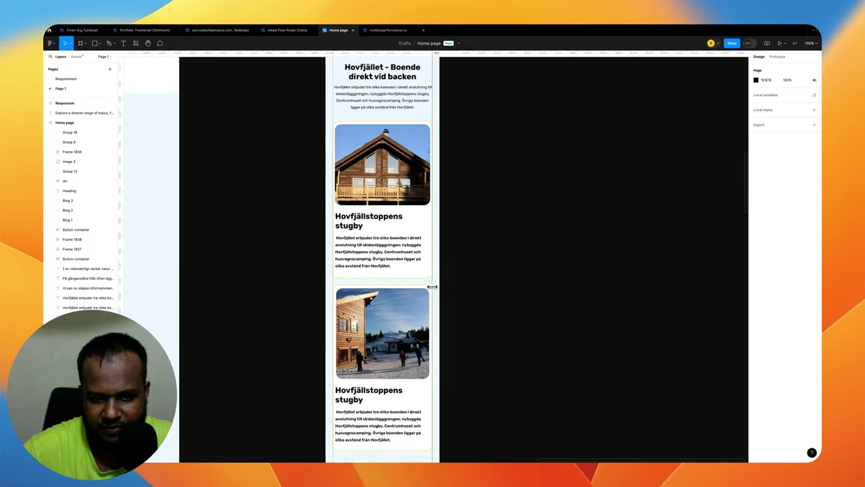
pyautogui.scroll(-4, 432, 287)
pyautogui.scroll(-4, 432, 287)
pyautogui.scroll(-4, 425, 290)
pyautogui.scroll(-5, 426, 290)
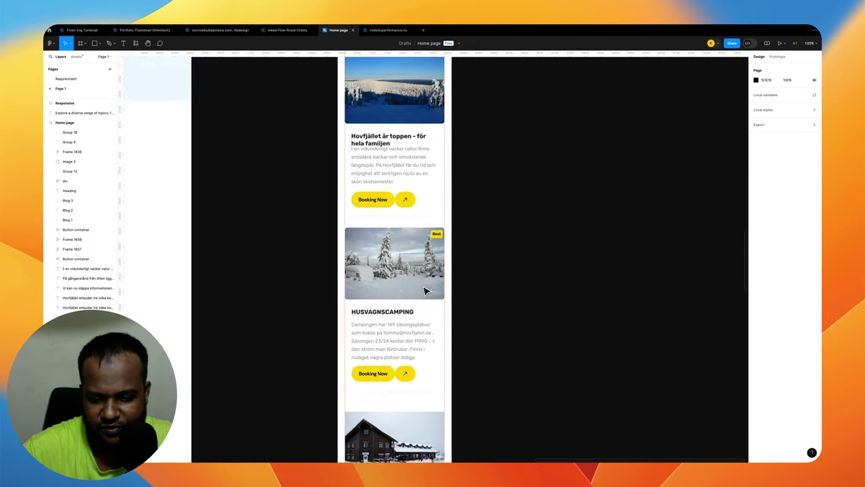
pyautogui.scroll(-5, 425, 291)
pyautogui.scroll(-5, 426, 290)
pyautogui.scroll(-1, 425, 290)
pyautogui.scroll(-1, 425, 290)
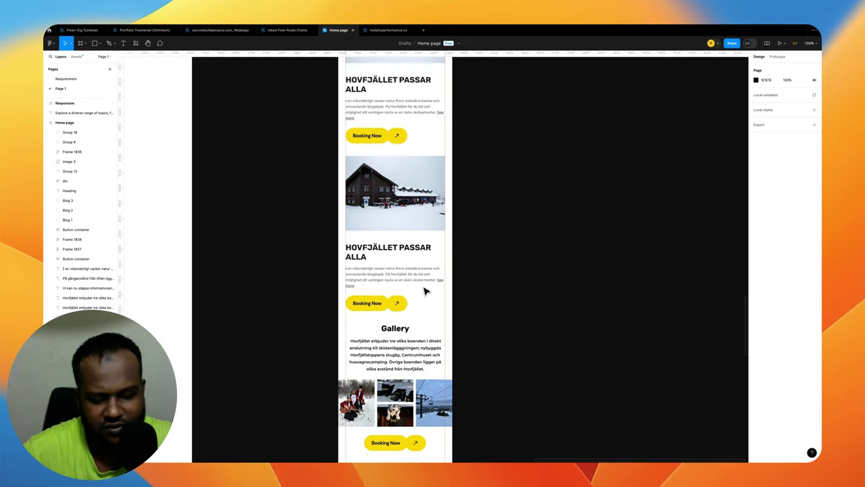
pyautogui.scroll(-6, 425, 291)
pyautogui.scroll(-4, 425, 290)
pyautogui.scroll(-2, 425, 291)
pyautogui.scroll(-1, 425, 291)
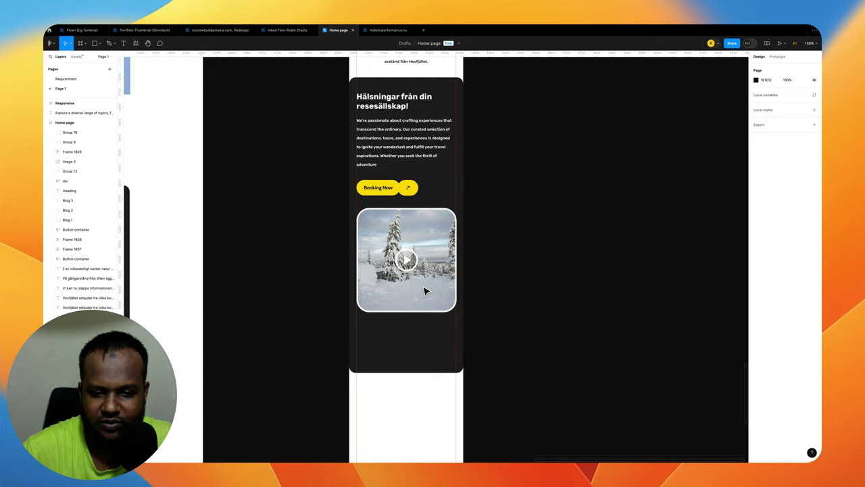
pyautogui.scroll(-6, 427, 291)
pyautogui.scroll(5, 427, 291)
pyautogui.scroll(6, 427, 291)
pyautogui.scroll(5, 426, 290)
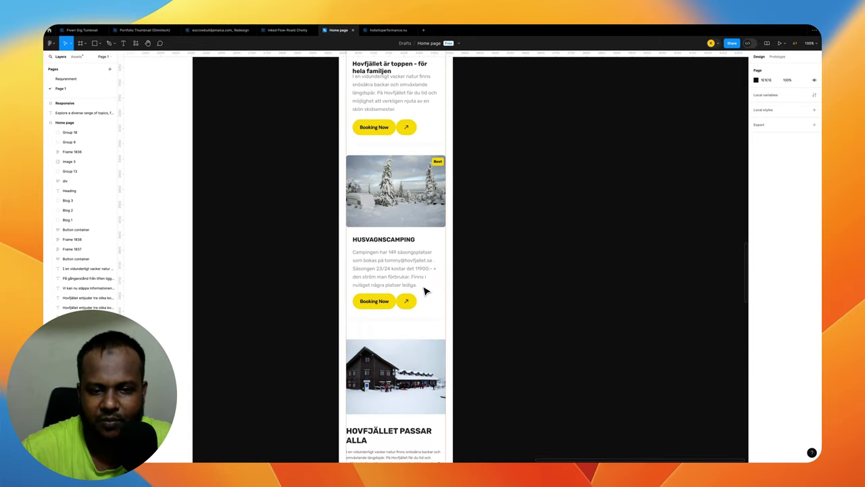
pyautogui.scroll(5, 425, 289)
pyautogui.scroll(5, 426, 289)
pyautogui.scroll(5, 426, 289)
pyautogui.scroll(5, 425, 290)
pyautogui.hscroll(-5, 425, 290)
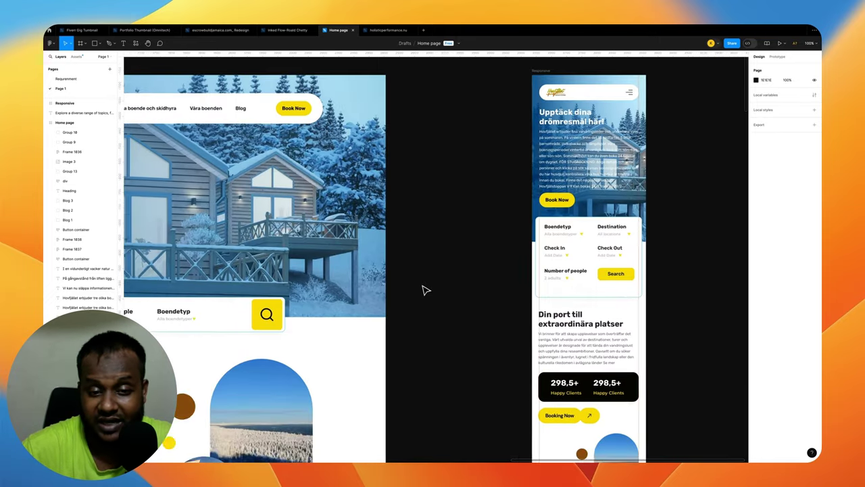
pyautogui.scroll(5, 425, 289)
pyautogui.hscroll(-2, 425, 289)
pyautogui.scroll(2, 425, 289)
pyautogui.hscroll(-5, 425, 289)
pyautogui.scroll(-3, 425, 290)
pyautogui.scroll(-2, 425, 289)
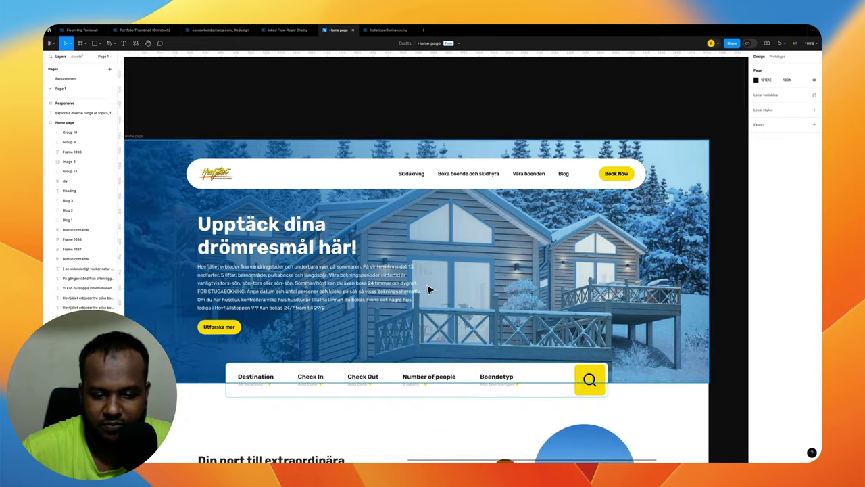
pyautogui.hscroll(-3, 426, 289)
pyautogui.hscroll(-1, 428, 289)
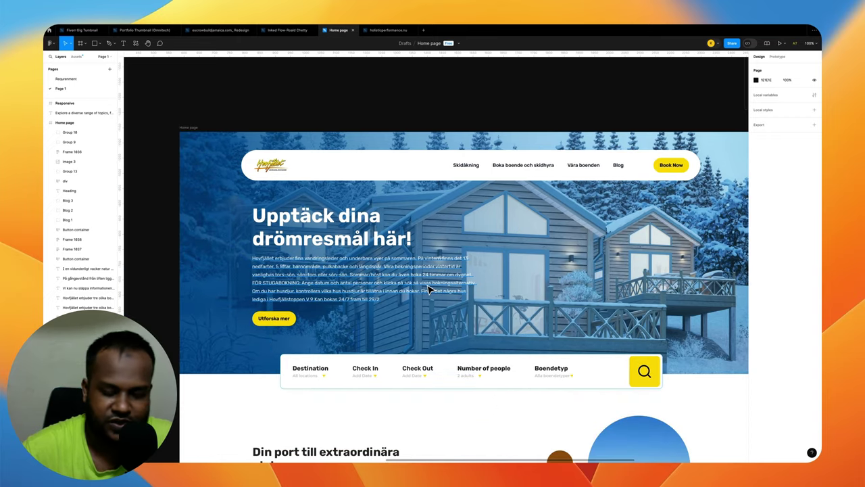
pyautogui.hotkey('shift', '1')
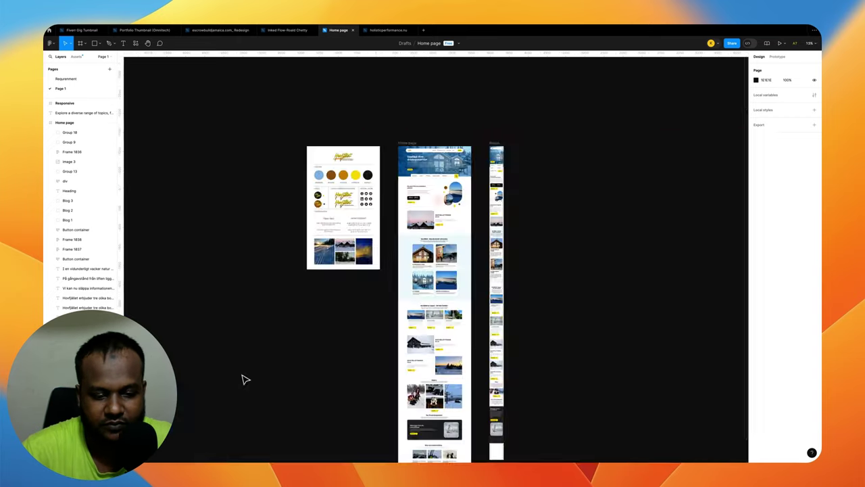
pyautogui.hotkey('ctrl', 'Left')
pyautogui.scroll(-5, 386, 201)
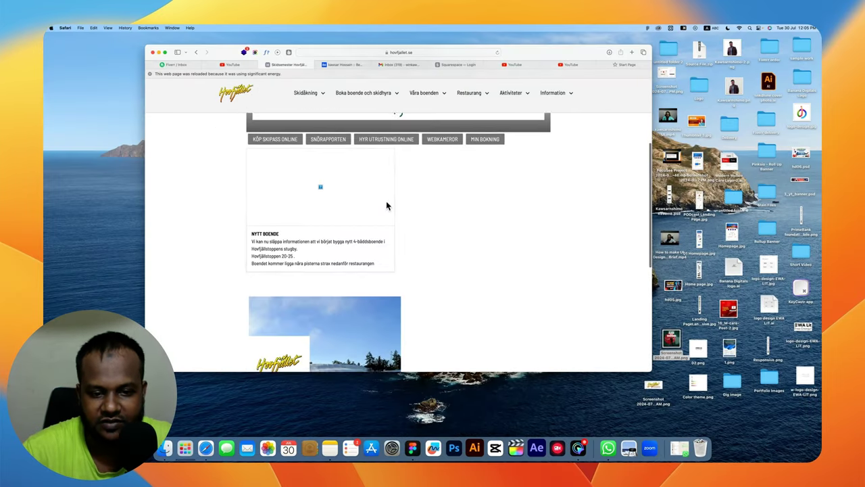
pyautogui.scroll(-5, 386, 201)
pyautogui.scroll(5, 386, 201)
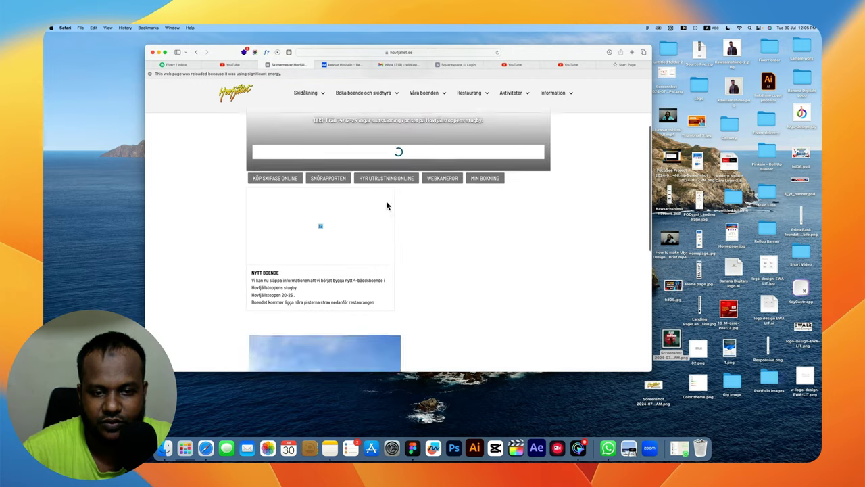
pyautogui.scroll(2, 386, 201)
pyautogui.hotkey('ctrl', 'Right')
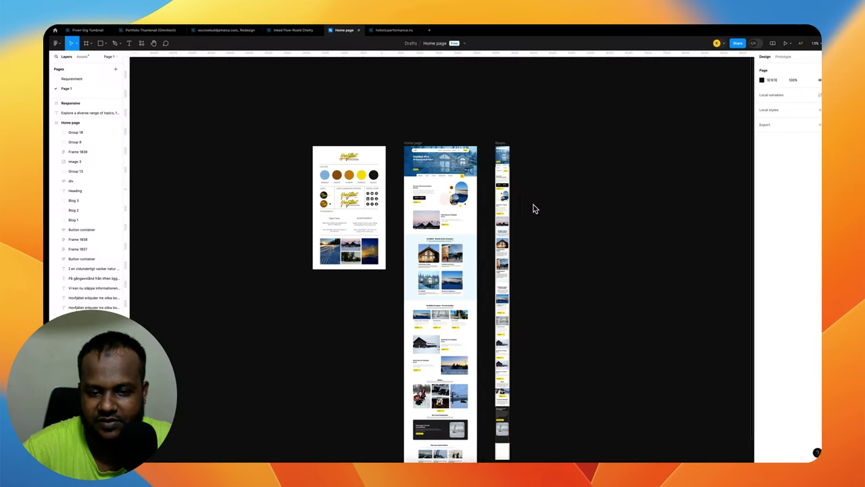
pyautogui.scroll(-3, 518, 284)
pyautogui.scroll(2, 519, 284)
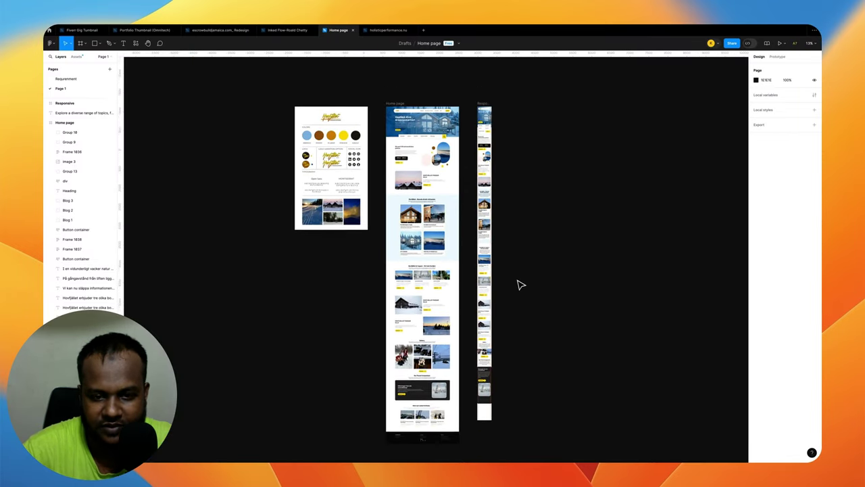
pyautogui.scroll(1, 520, 285)
pyautogui.hscroll(-1, 519, 285)
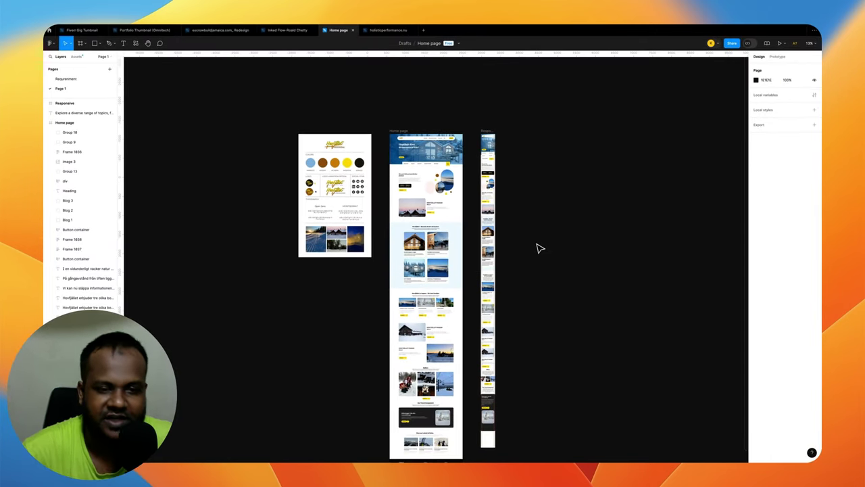
pyautogui.scroll(-2, 539, 249)
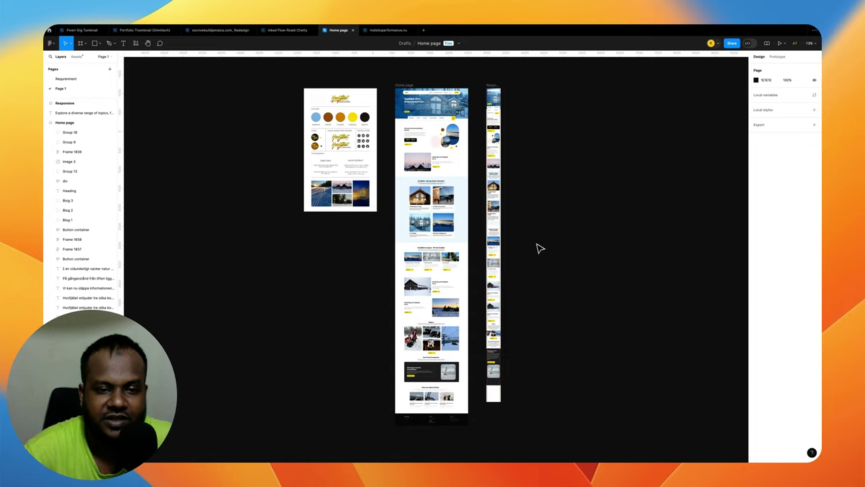
pyautogui.hotkey('ctrl', 'Left')
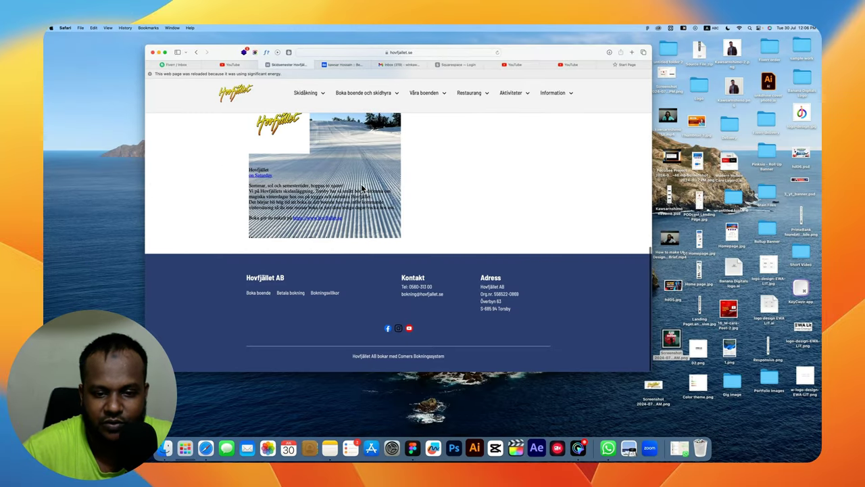
pyautogui.hotkey('ctrl', 'Right')
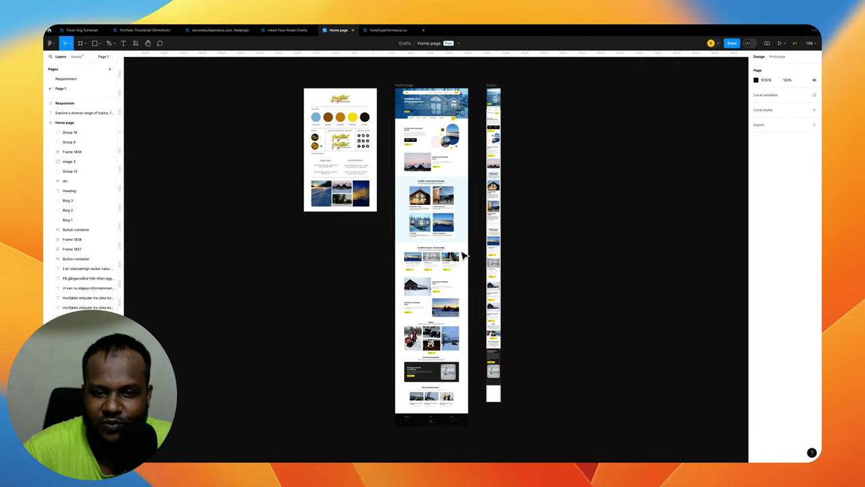